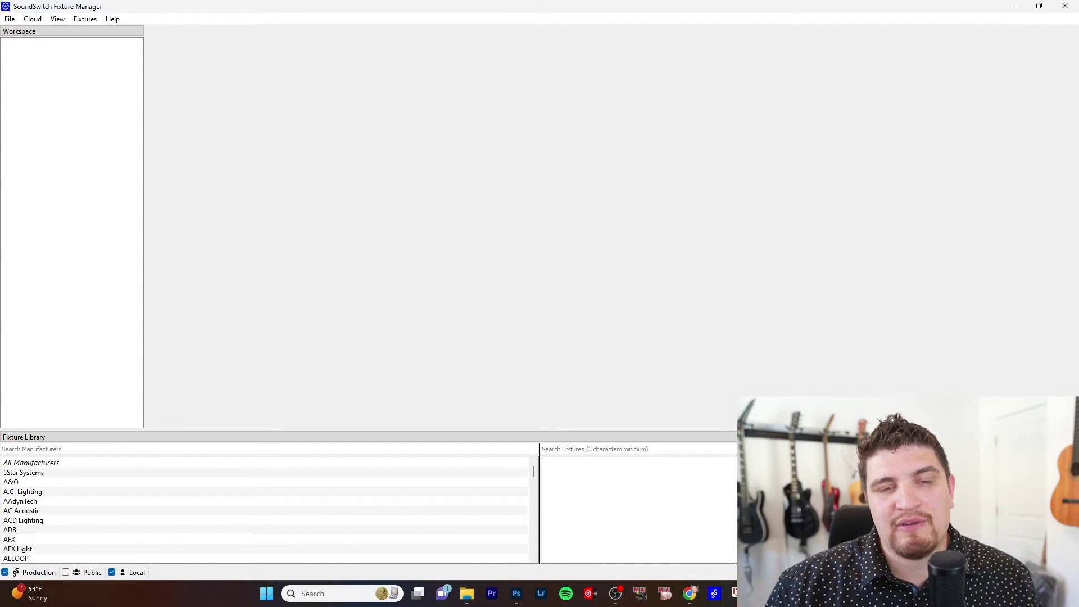
Search manufacturers for 'both', select Both Lighting, and load the 6x18W uplight's Mode 1.
key(alt+Tab)
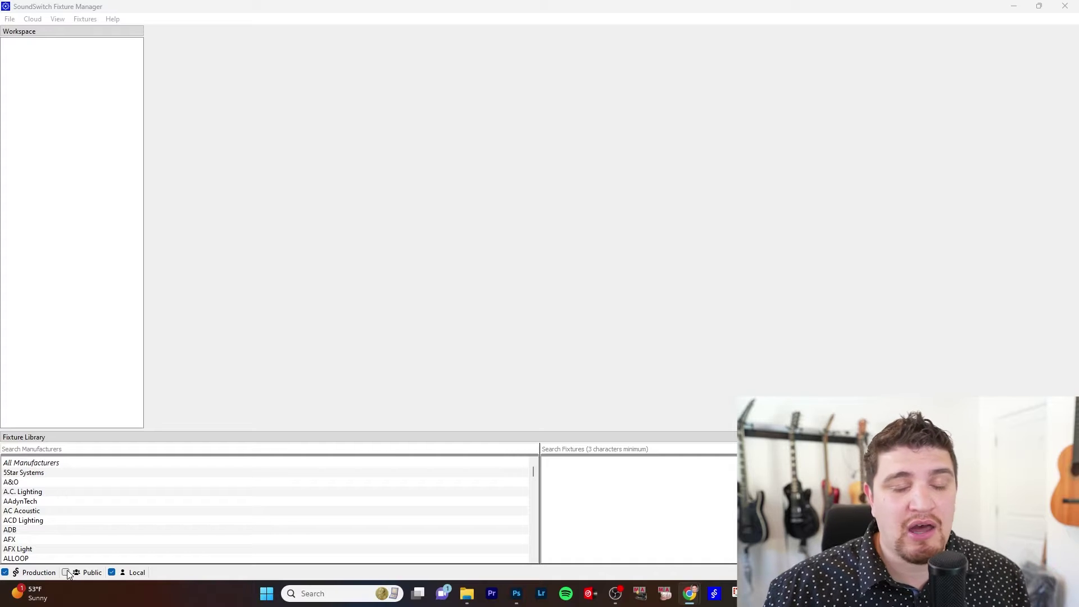
scroll(43, 496, down, 1)
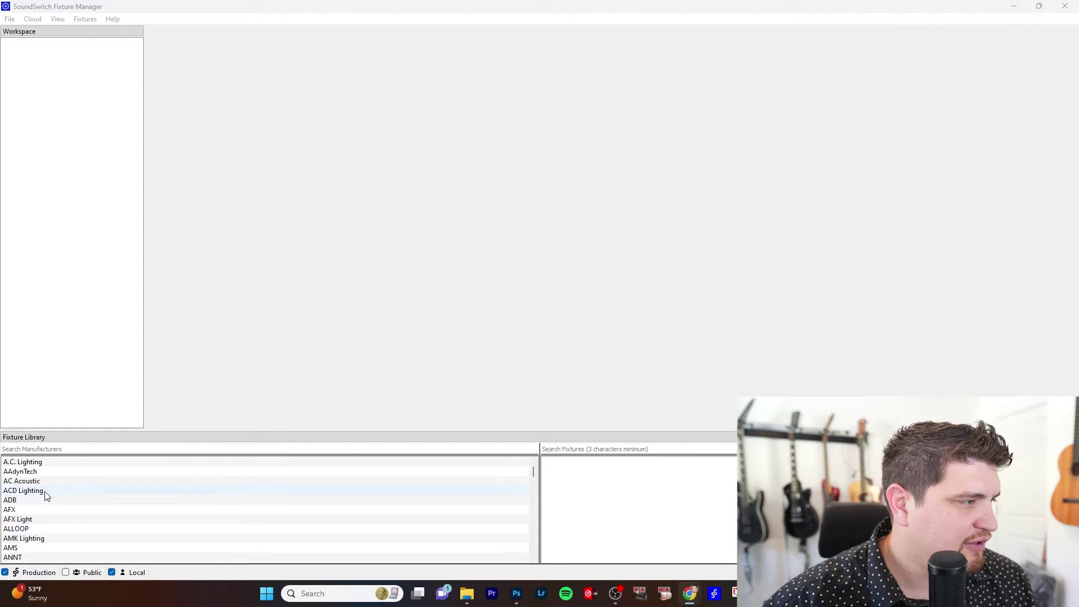
scroll(56, 483, up, 1)
click(79, 448)
text(both)
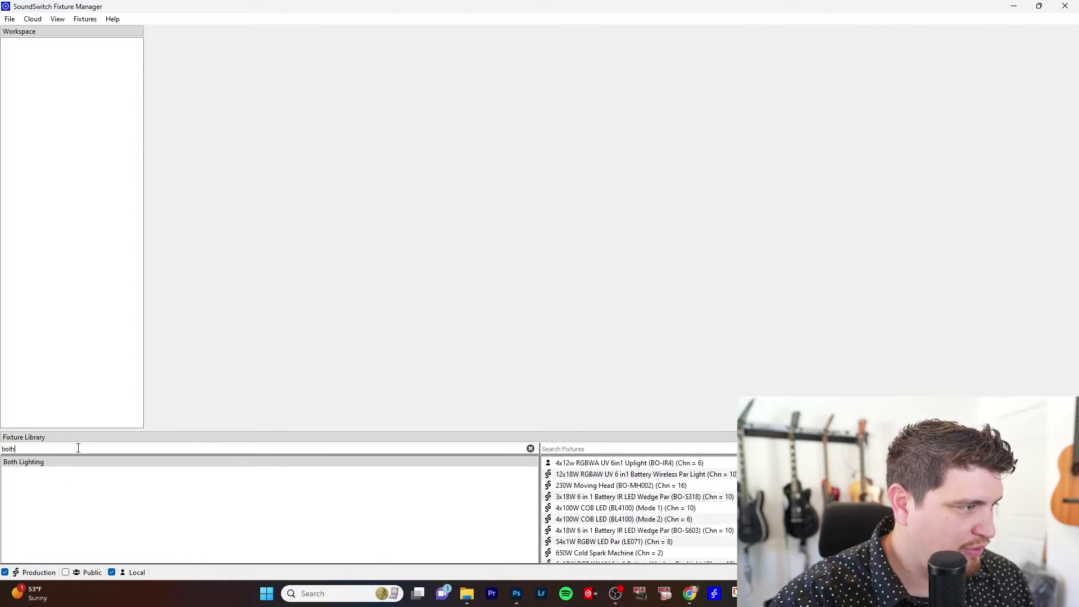
click(60, 462)
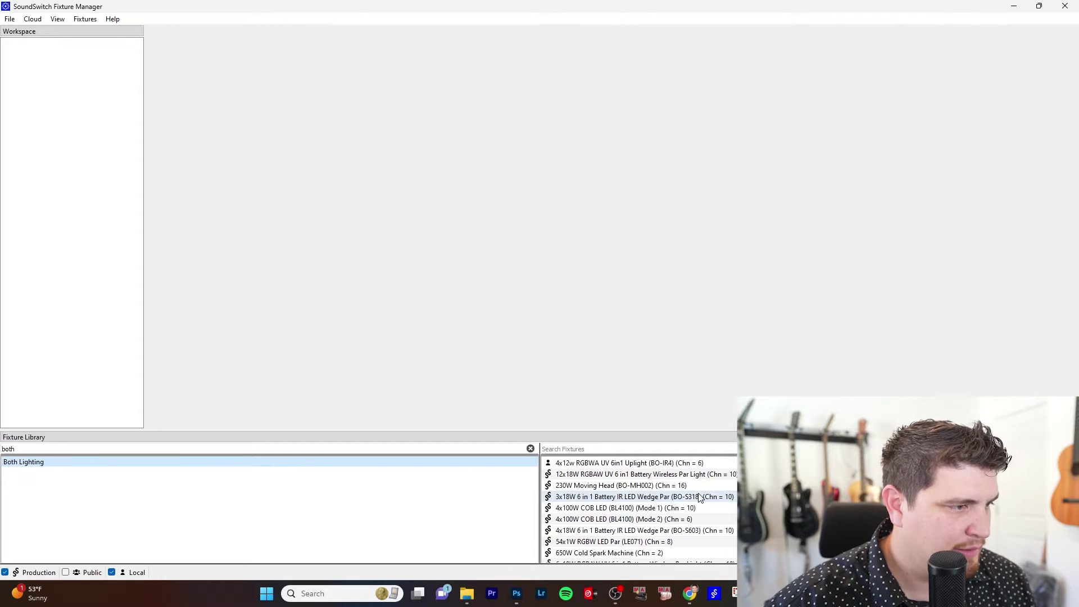
scroll(700, 498, down, 1)
double_click(660, 542)
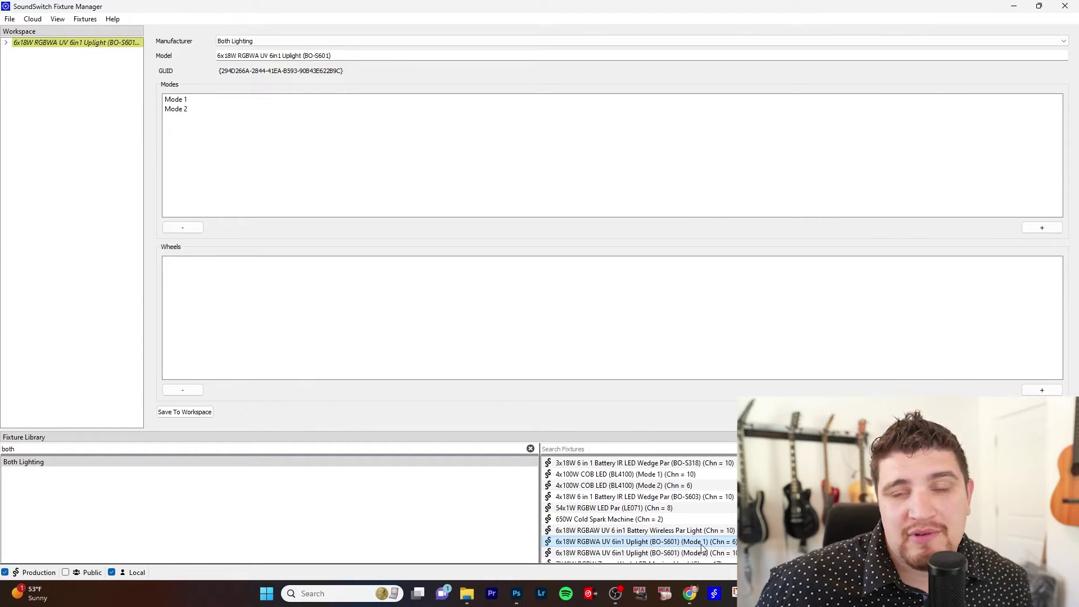
Expand the uplight, Mode 1 and Cell 1 to list Red, Green, Blue, Amber, White and UV.
click(6, 42)
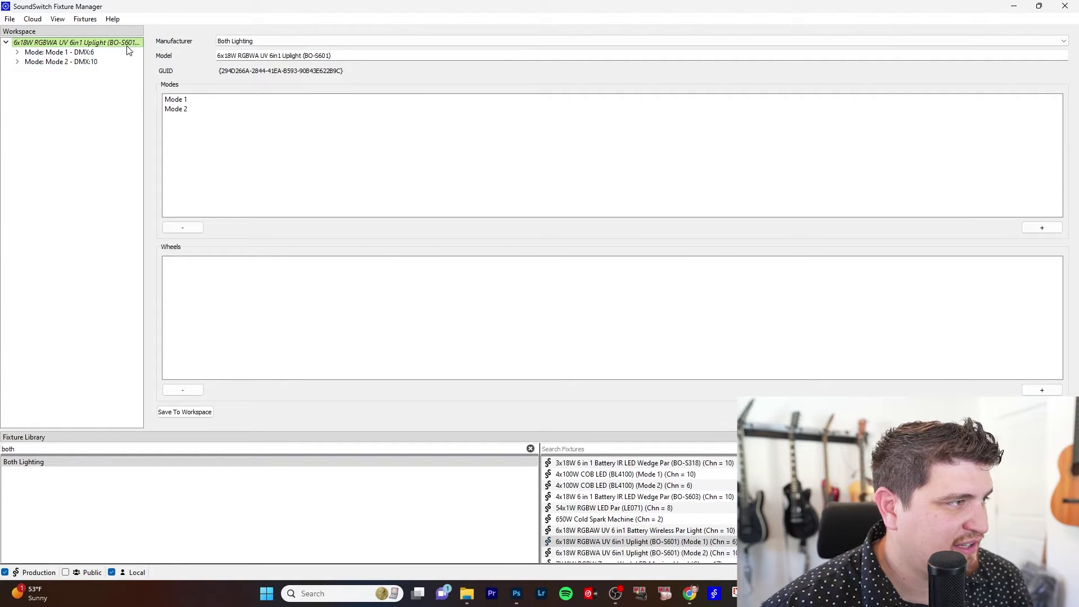
click(17, 52)
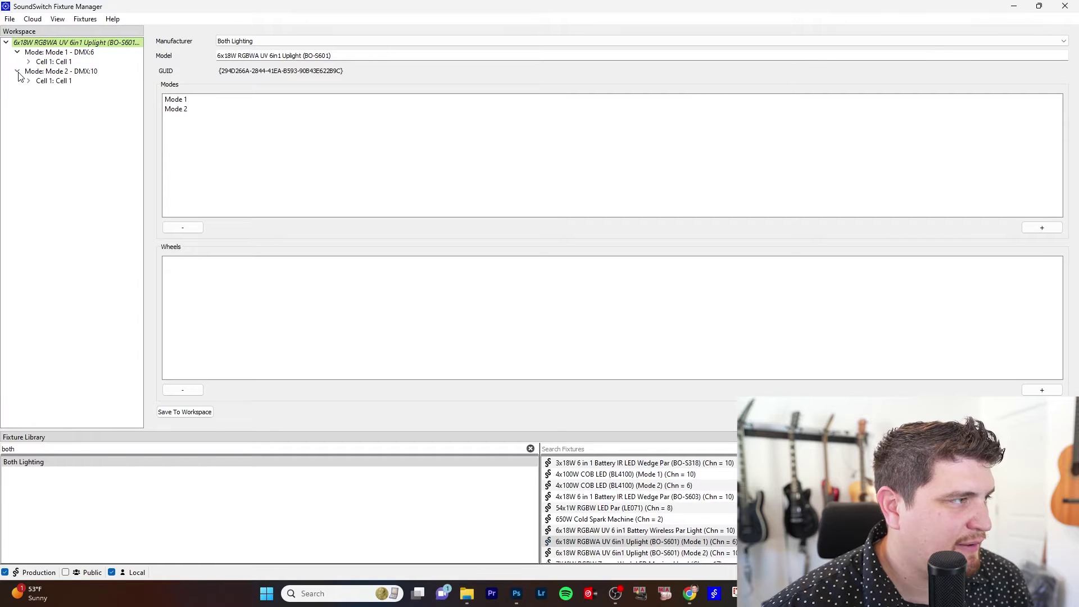
click(29, 62)
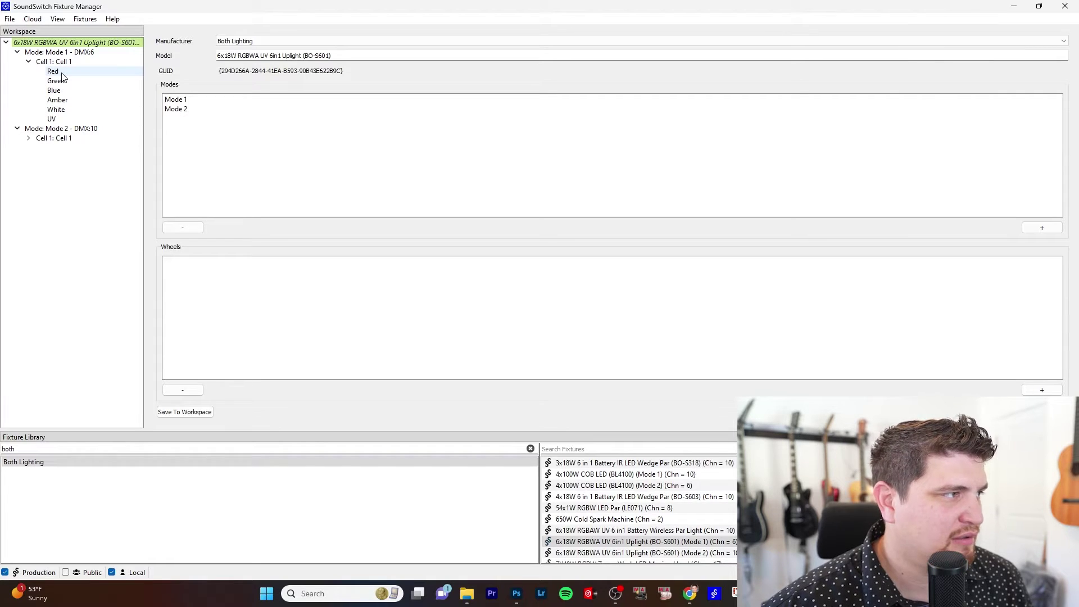
Create a new blank fixture from the File menu and show its details.
click(9, 19)
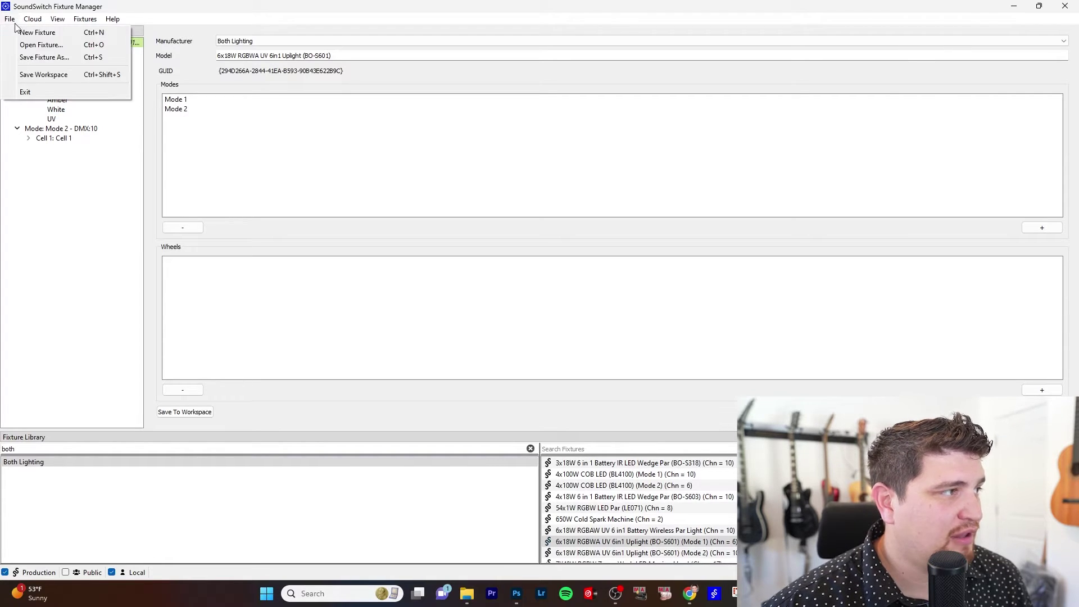
click(31, 32)
double_click(582, 542)
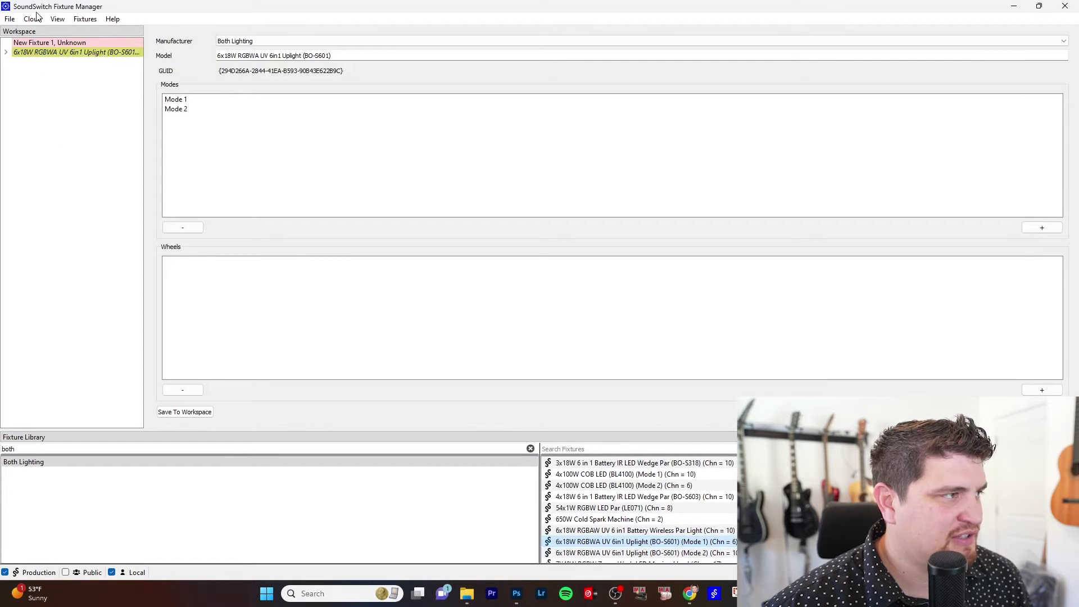
drag(21, 54, 20, 45)
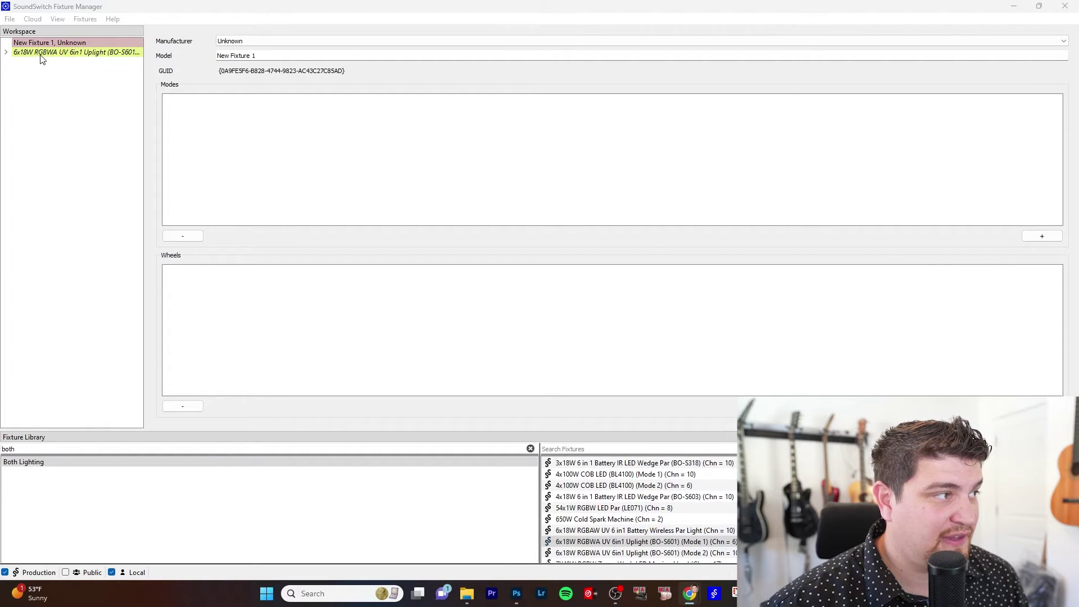
Set manufacturer Both Lighting, model 4x12w RGBWA UV 6in1 Uplight (BO-IR4), and add Mode 1.
click(270, 41)
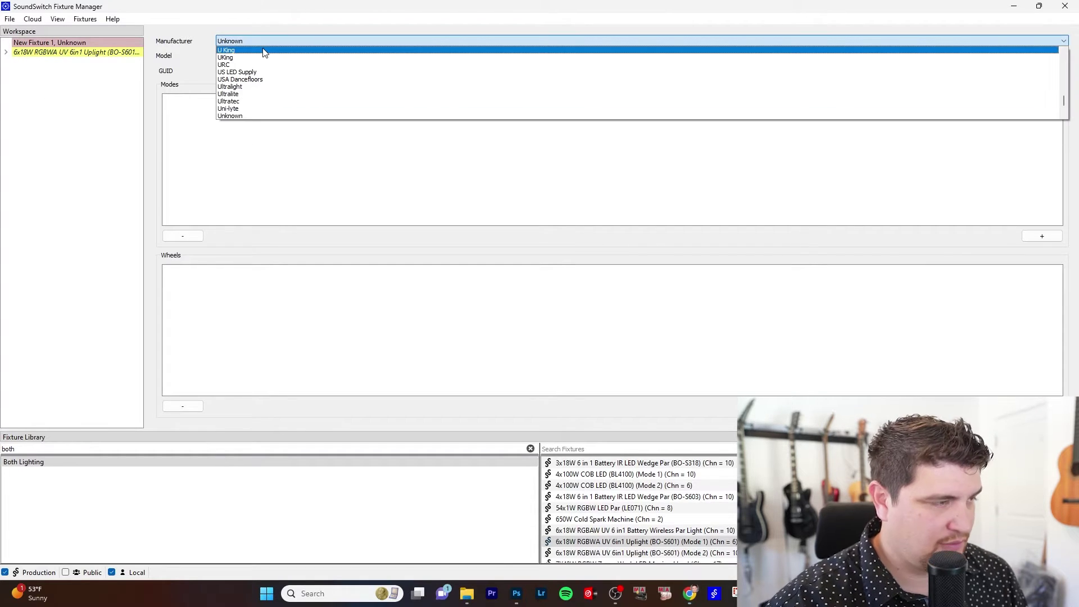
text(both)
click(265, 116)
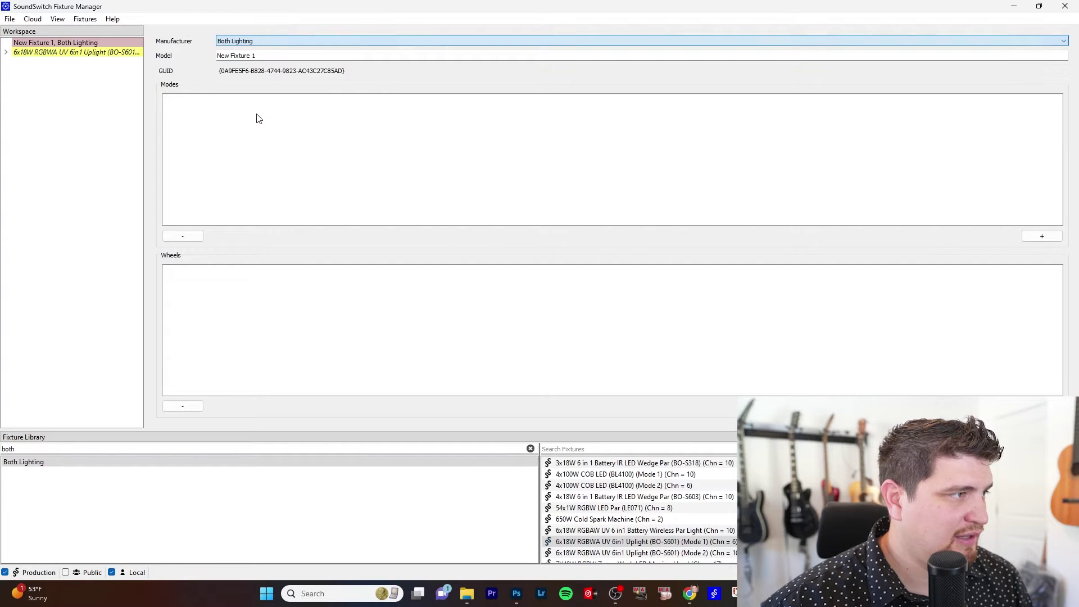
triple_click(262, 56)
text(4x12w RGBWA UV 6in1 Uplight (BO-IR4))
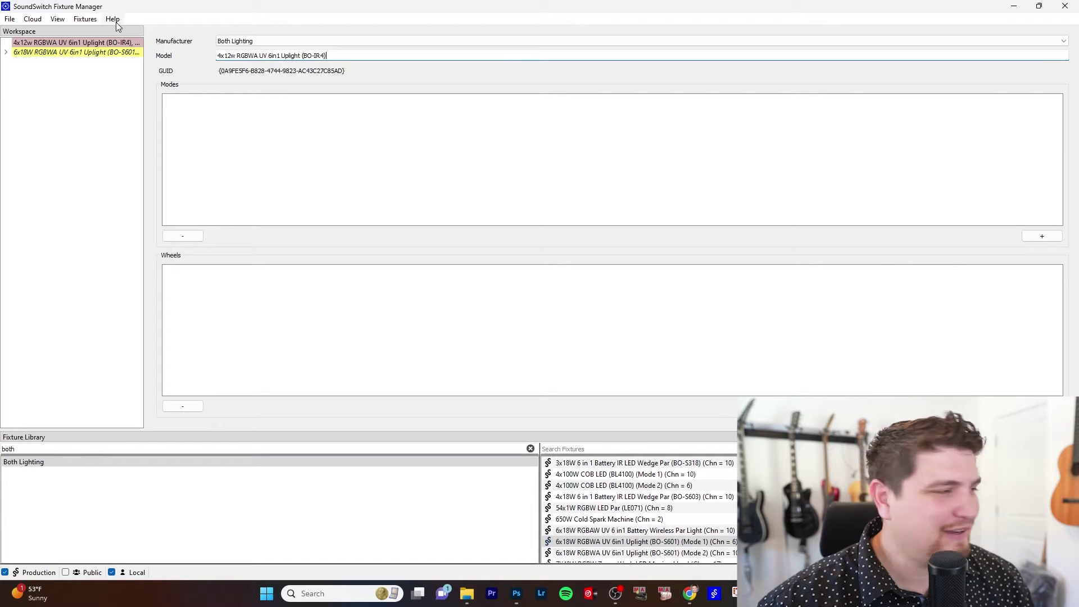
click(1042, 237)
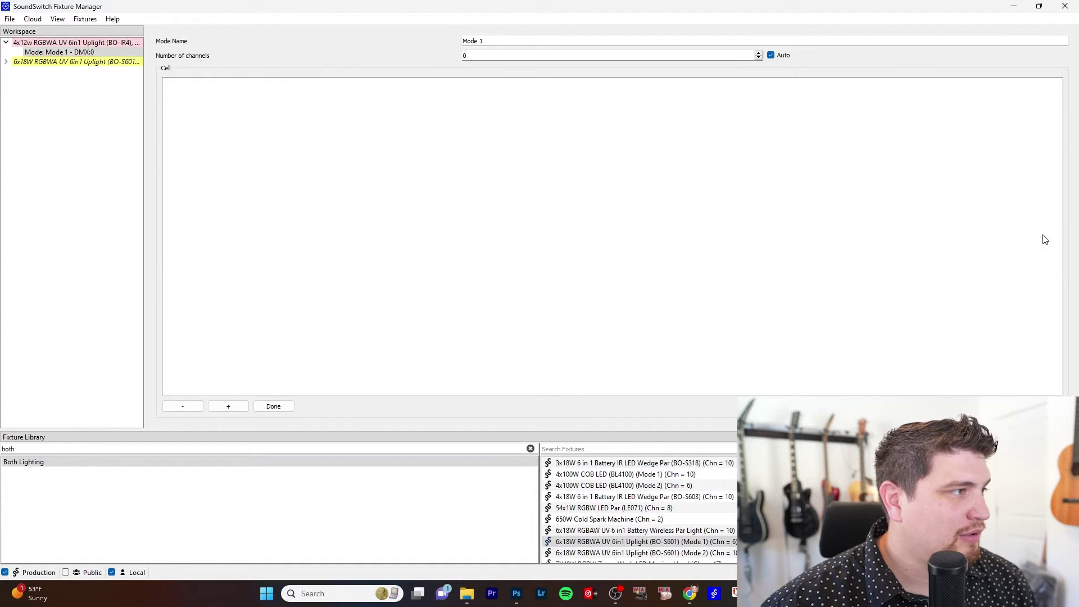
Add a cell to Mode 1 and set up its Red, Green and Blue attribute channel counts.
click(222, 406)
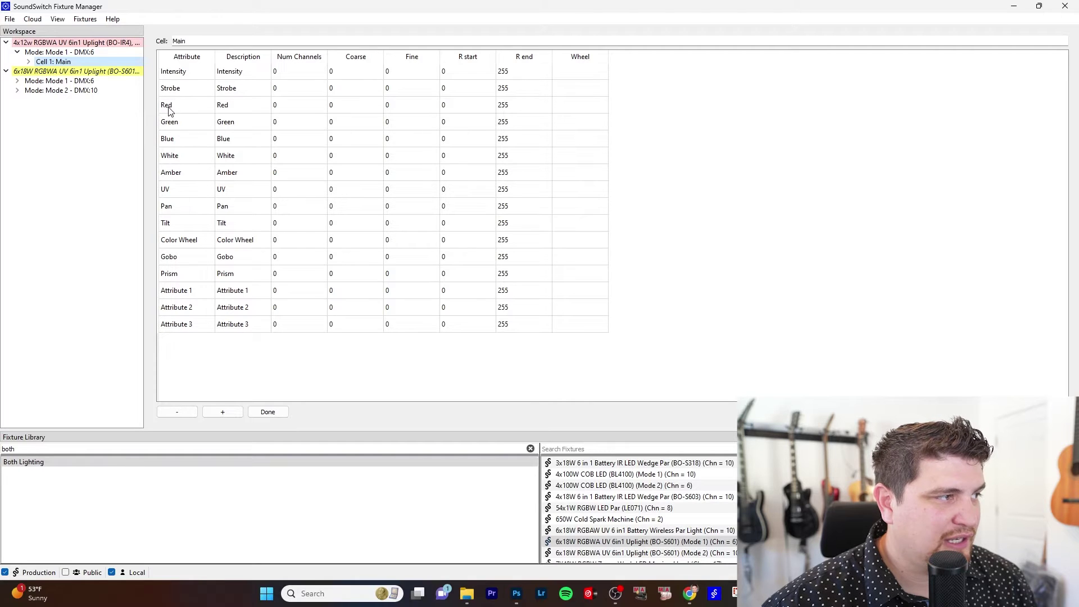
click(282, 108)
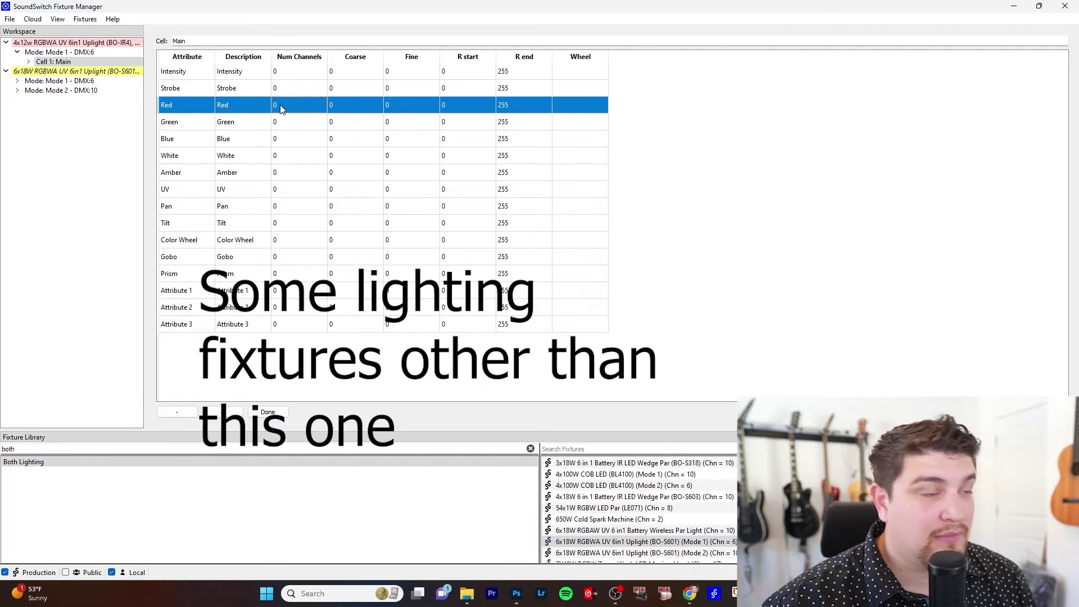
click(282, 106)
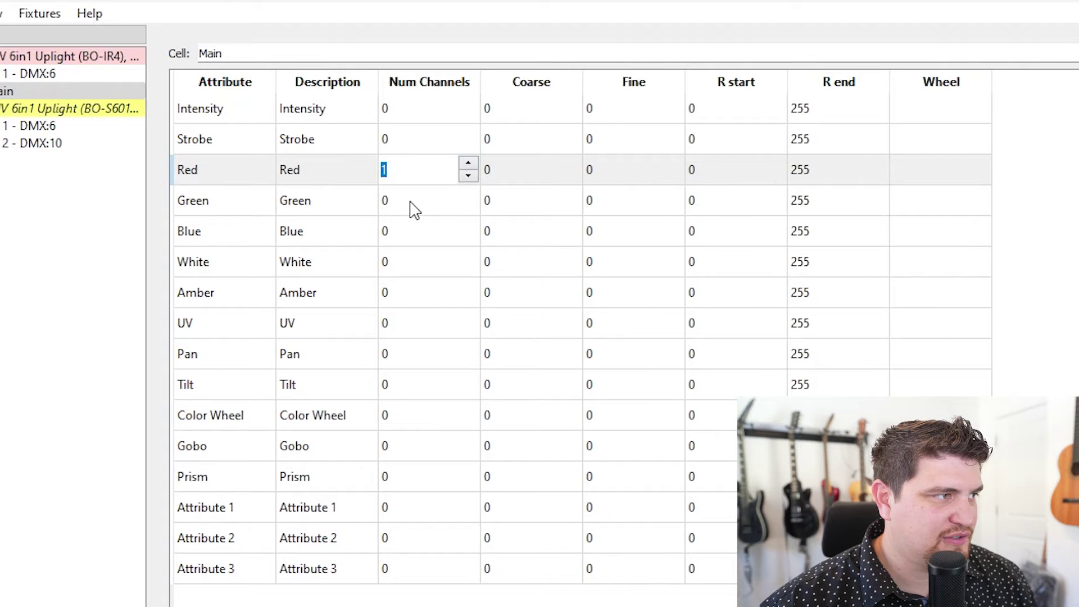
click(287, 122)
click(287, 122)
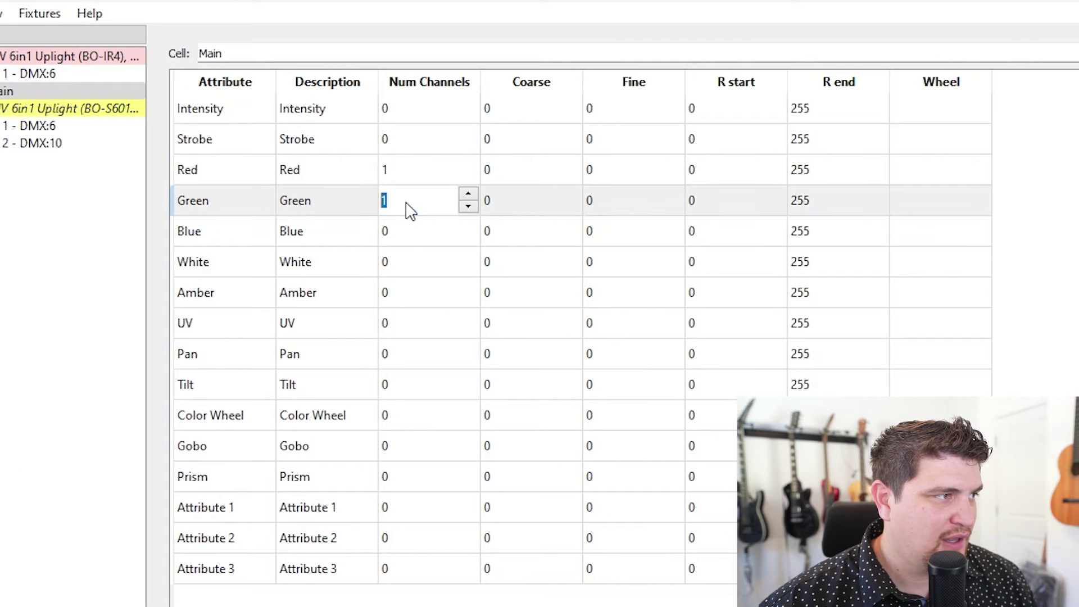
text(2)
click(409, 241)
text(1)
click(407, 262)
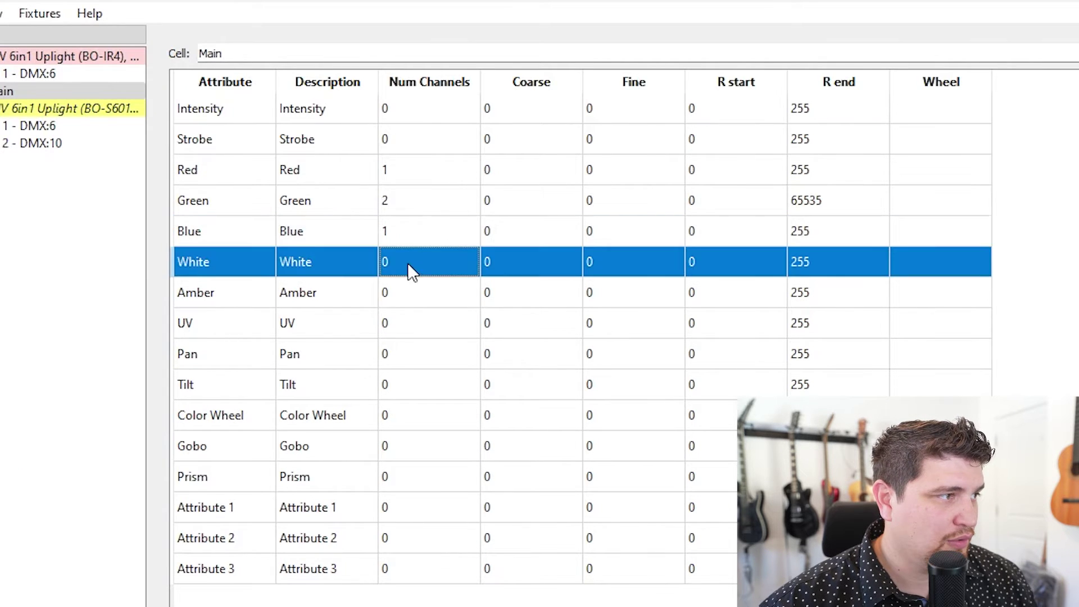
click(396, 241)
click(397, 241)
click(397, 256)
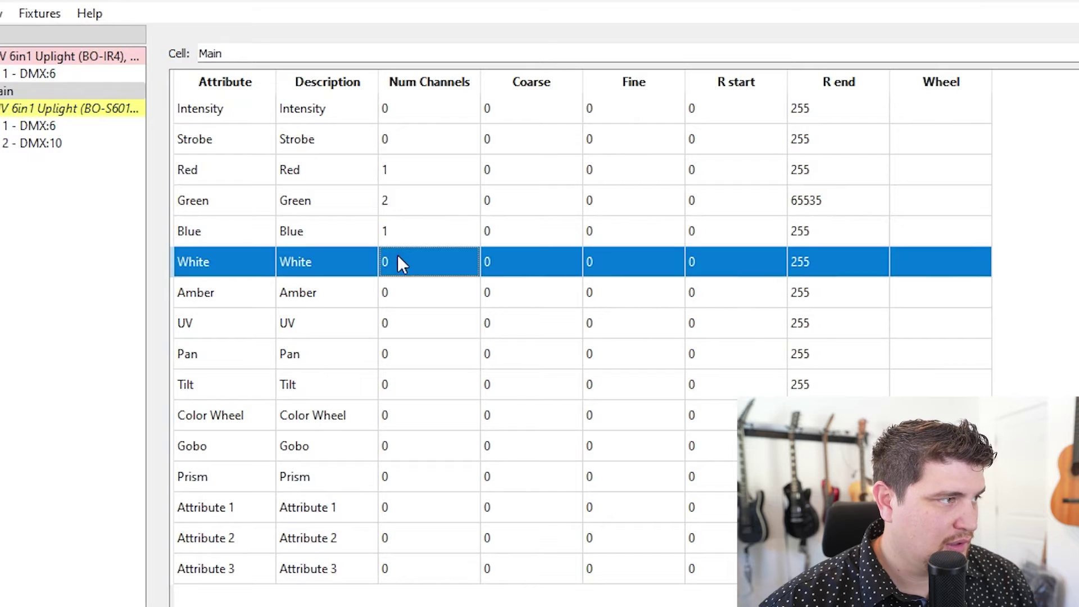
click(392, 241)
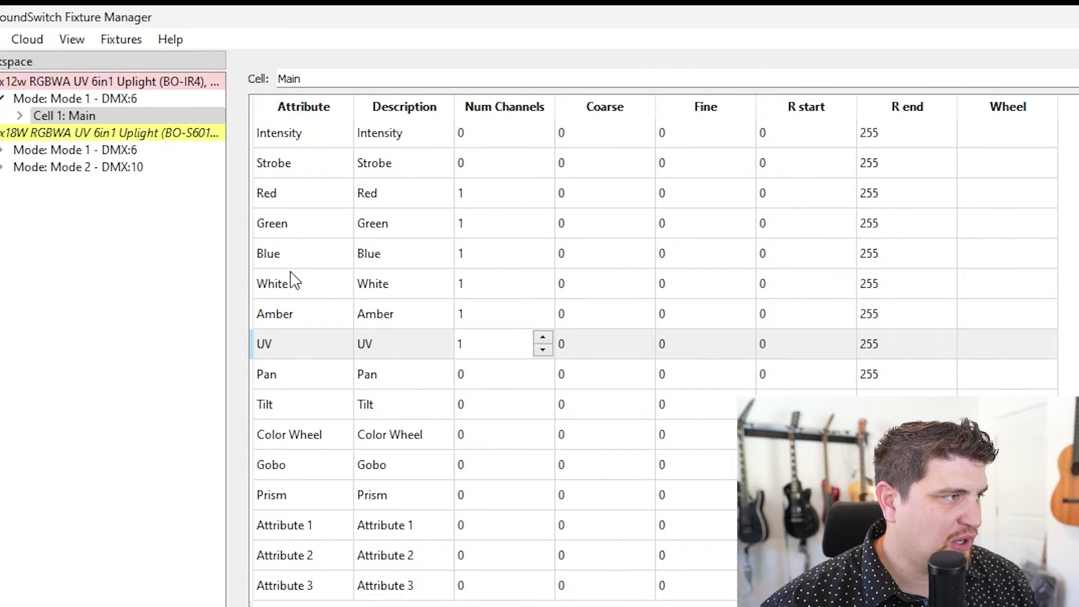
Set coarse channels Red 1, Green 2, Blue 3, Amber 4, White 5, UV 6.
double_click(566, 201)
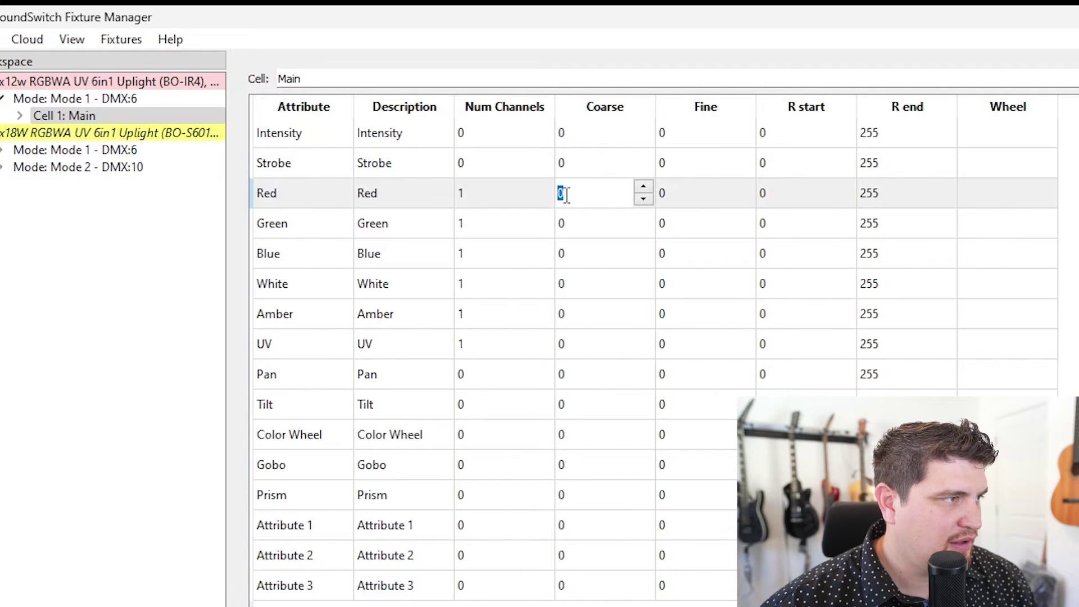
text(1)
click(572, 222)
text(2)
double_click(571, 256)
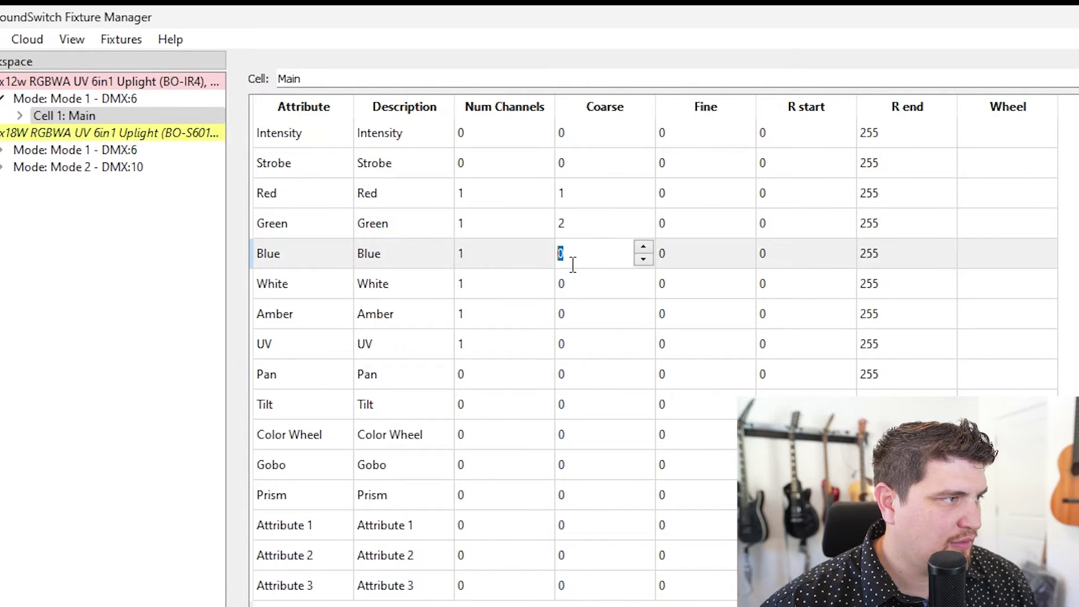
text(3)
double_click(576, 286)
text(4)
click(572, 314)
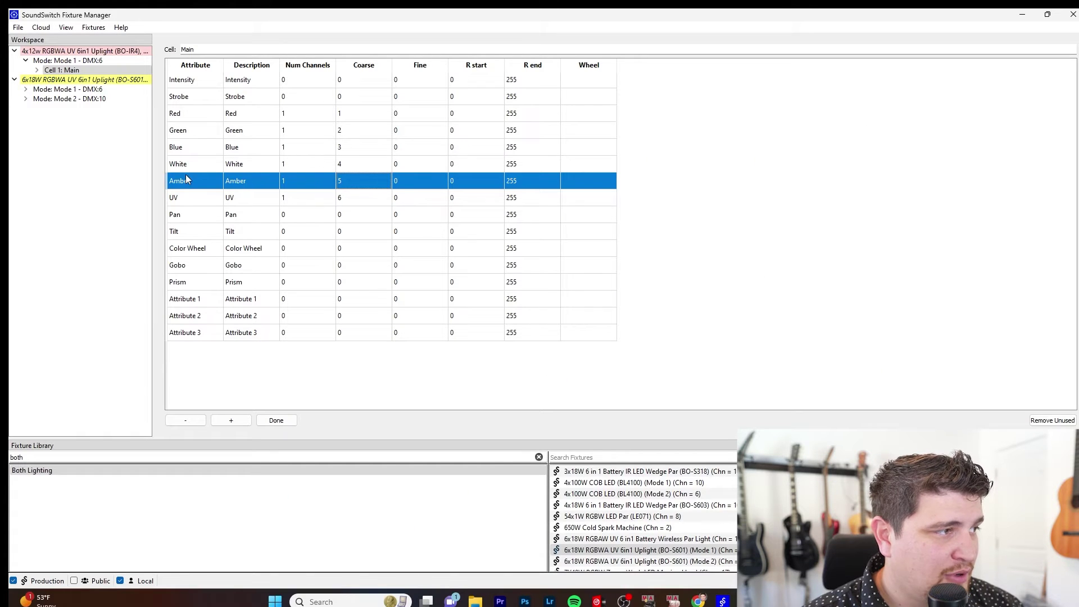
double_click(341, 183)
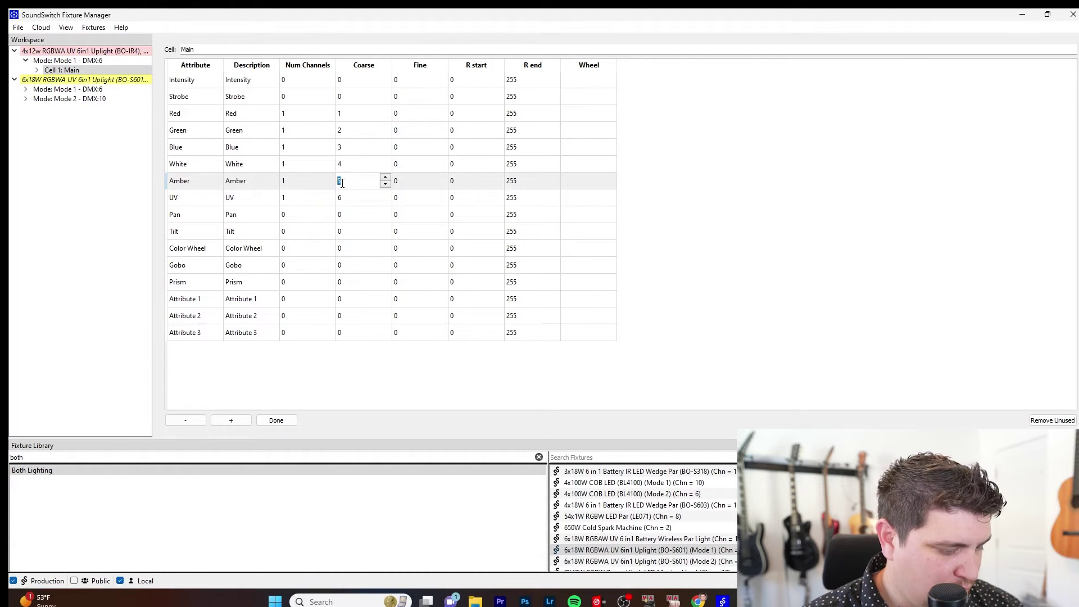
double_click(349, 165)
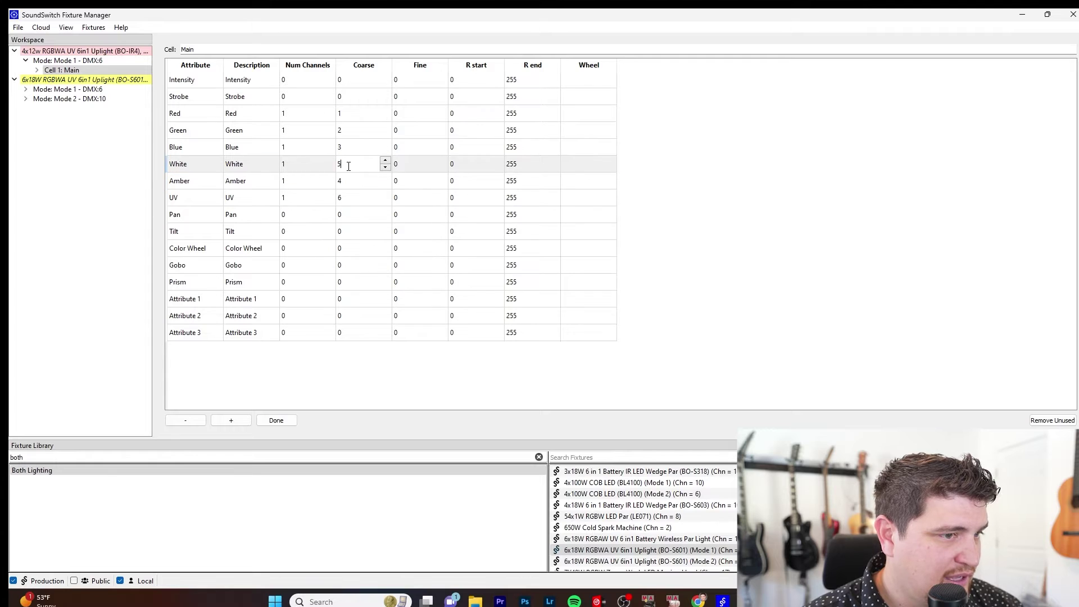
key(Return)
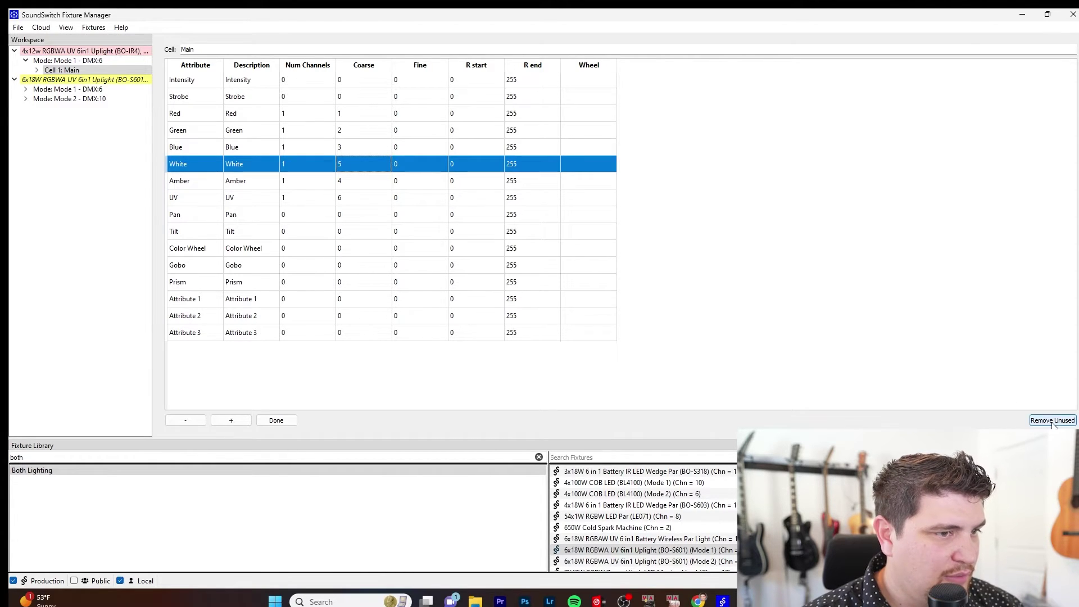
Run Check Fixture on the uplight's Mode 1 to verify the profile's integrity.
click(42, 61)
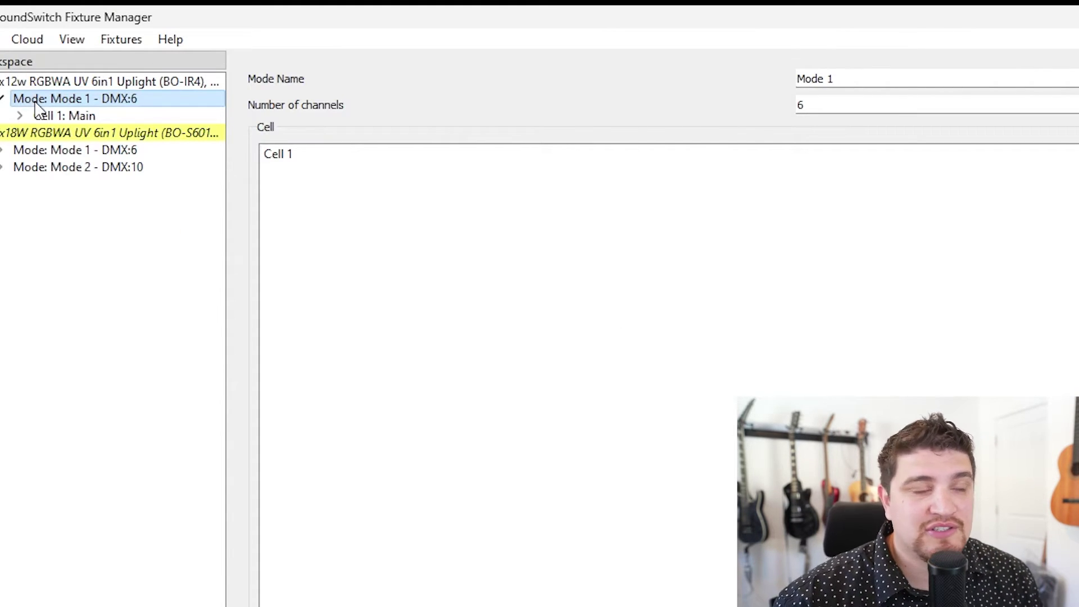
click(121, 39)
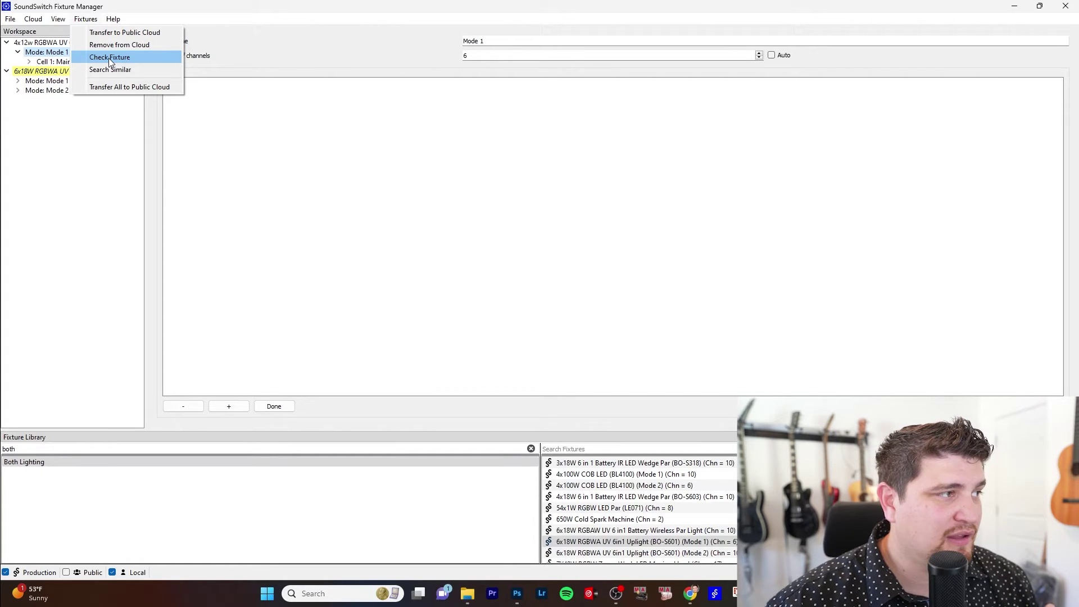
click(109, 58)
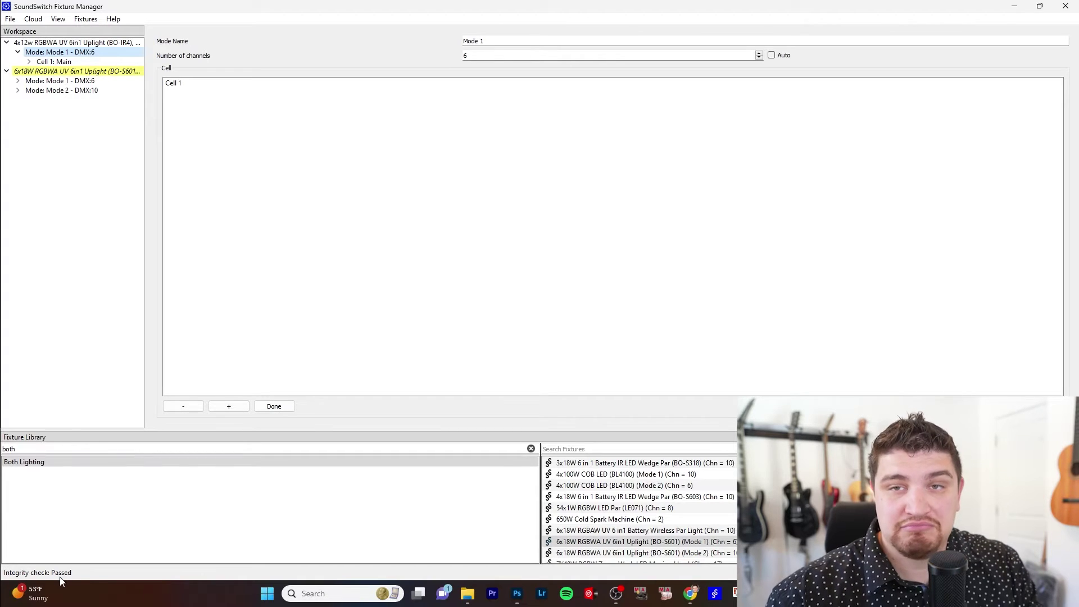
click(82, 19)
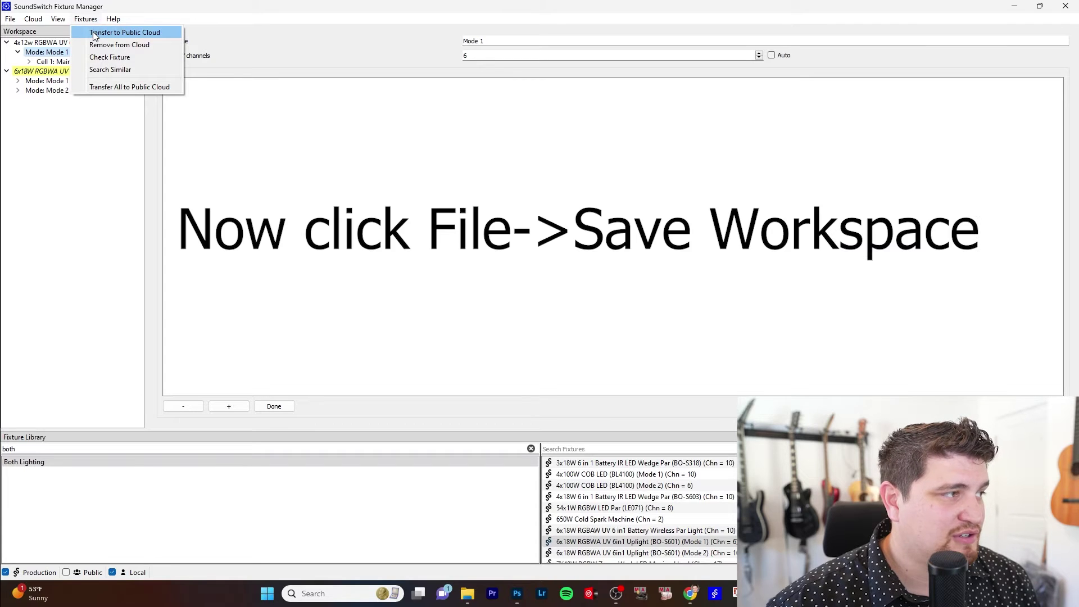
click(94, 34)
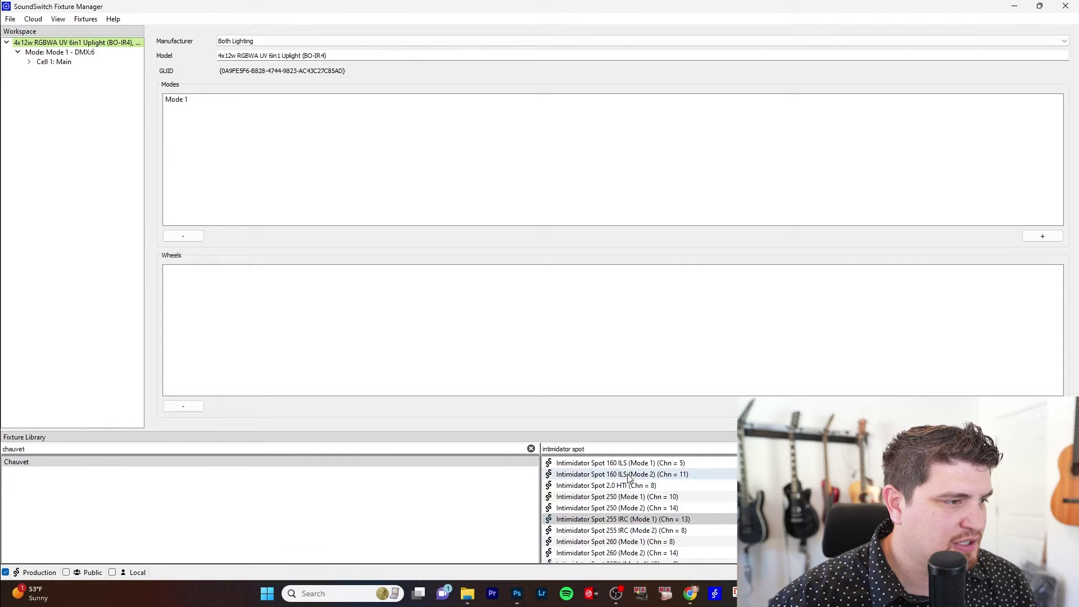
Add the Intimidator Spot 255 IRC and append a custom suffix in parentheses to its model name.
double_click(623, 520)
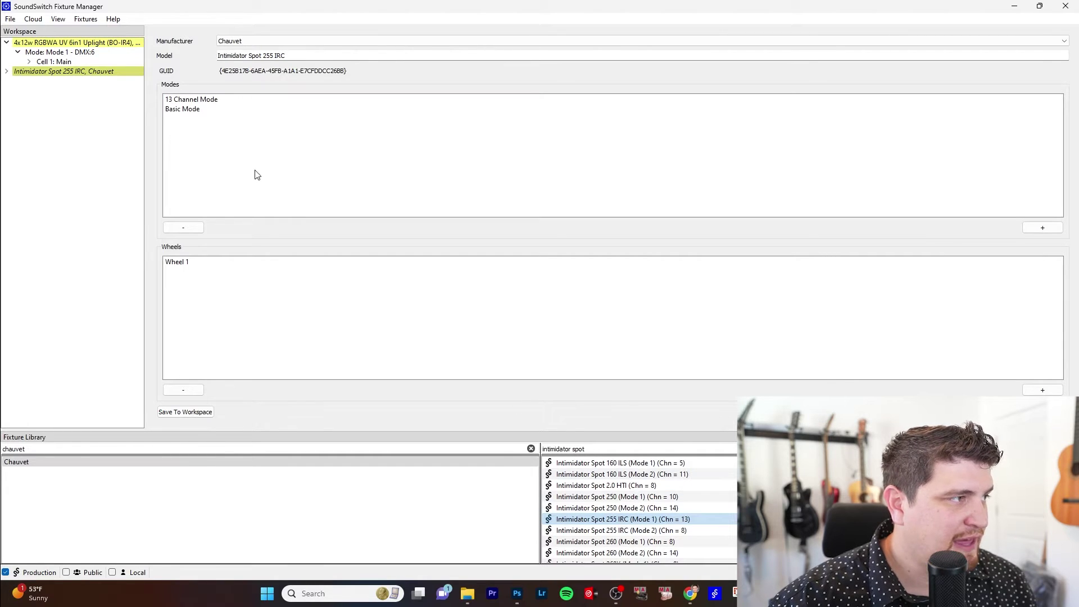
click(310, 56)
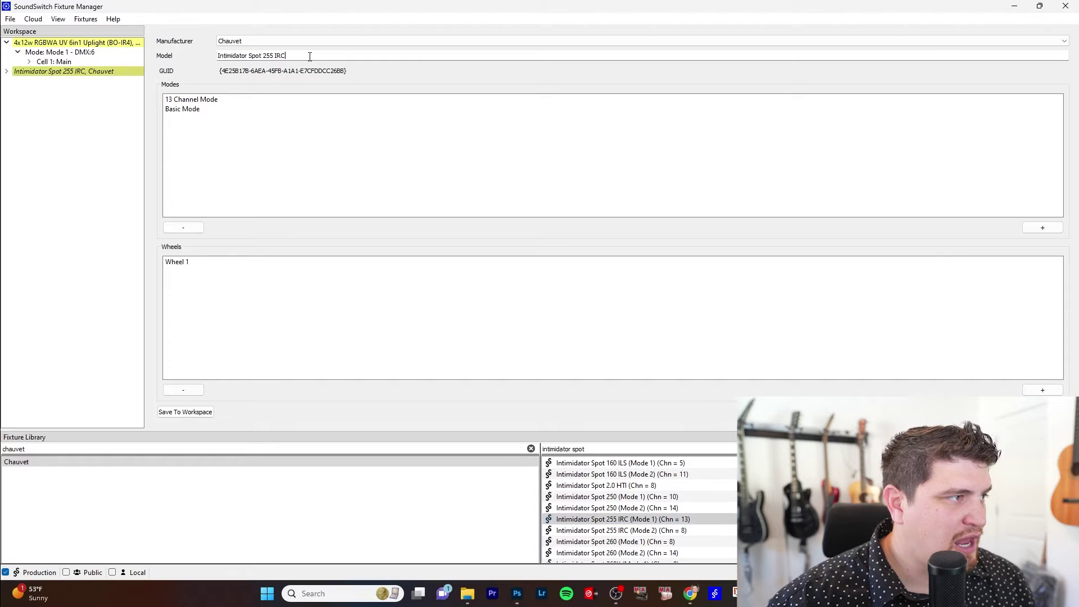
text(()
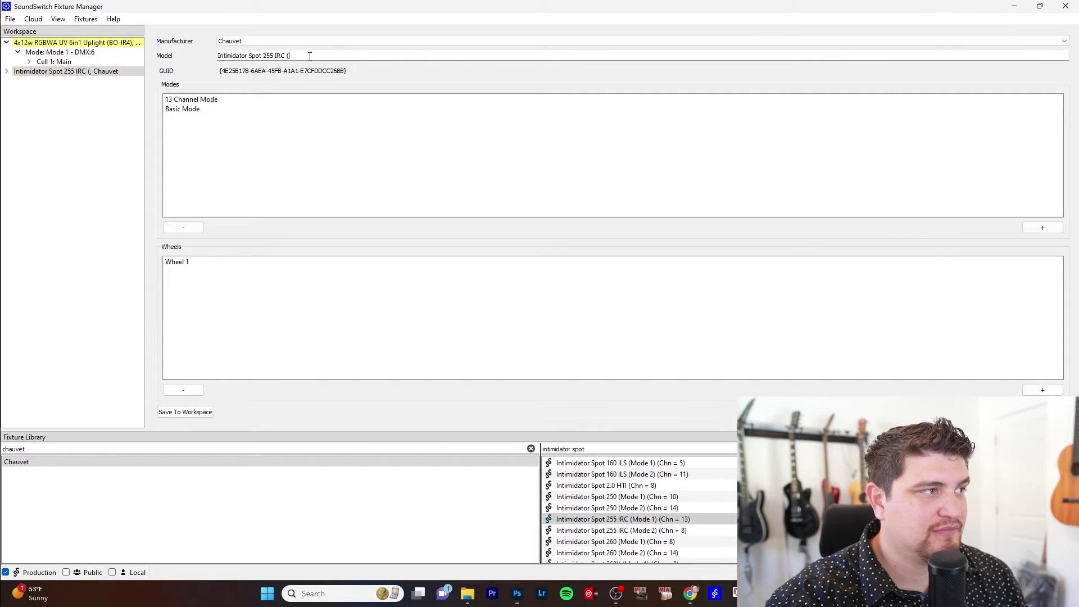
text(Daryl 2))
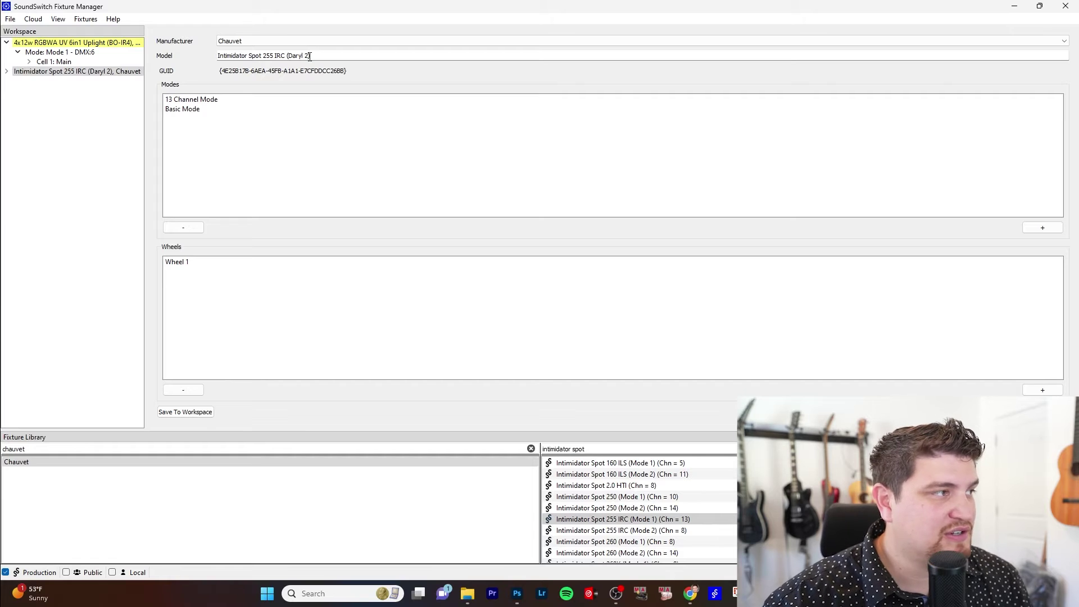
Expand the fixture and review its 13 Channel Mode, Basic Mode and Wheel 1 colour table.
click(8, 72)
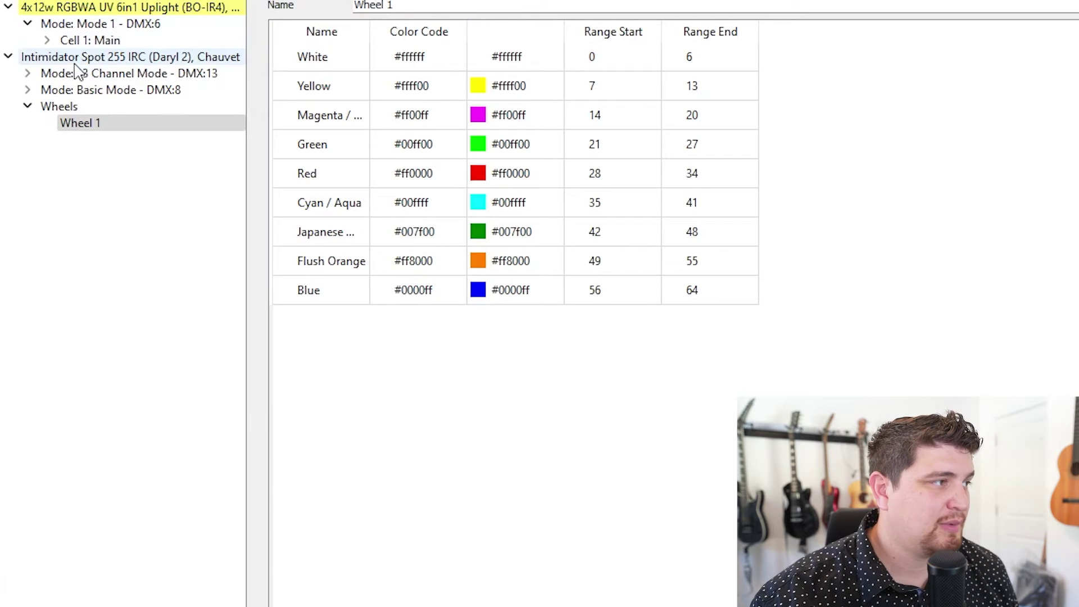
click(124, 78)
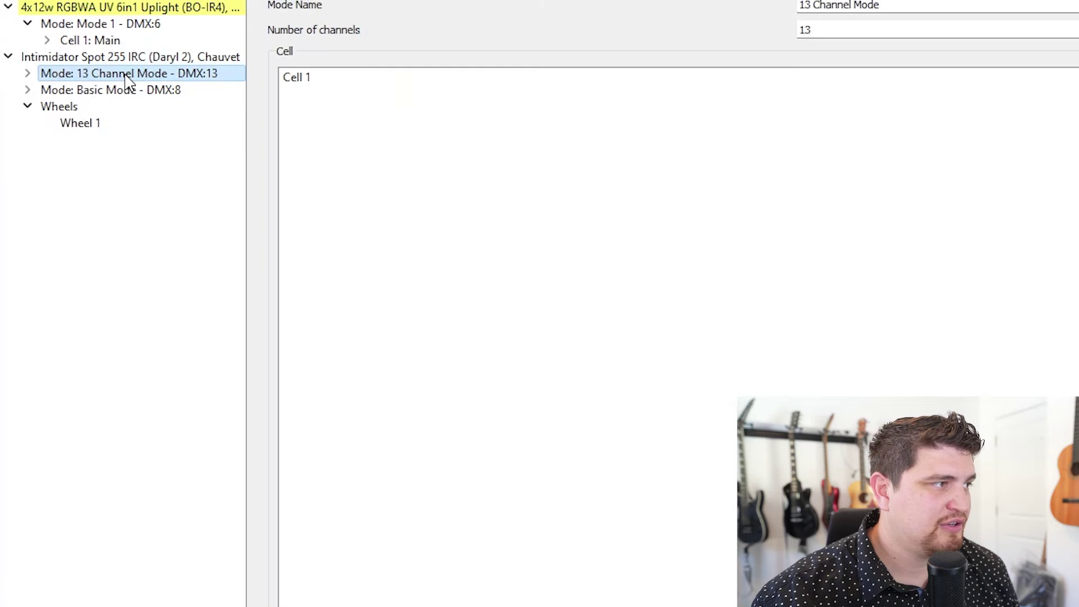
click(124, 93)
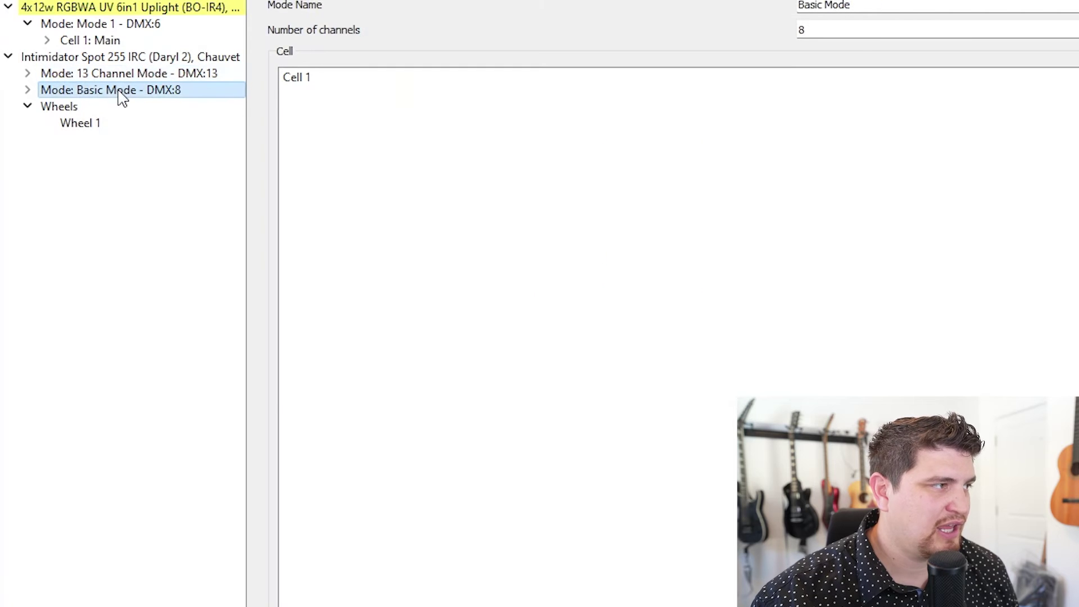
click(95, 110)
click(92, 123)
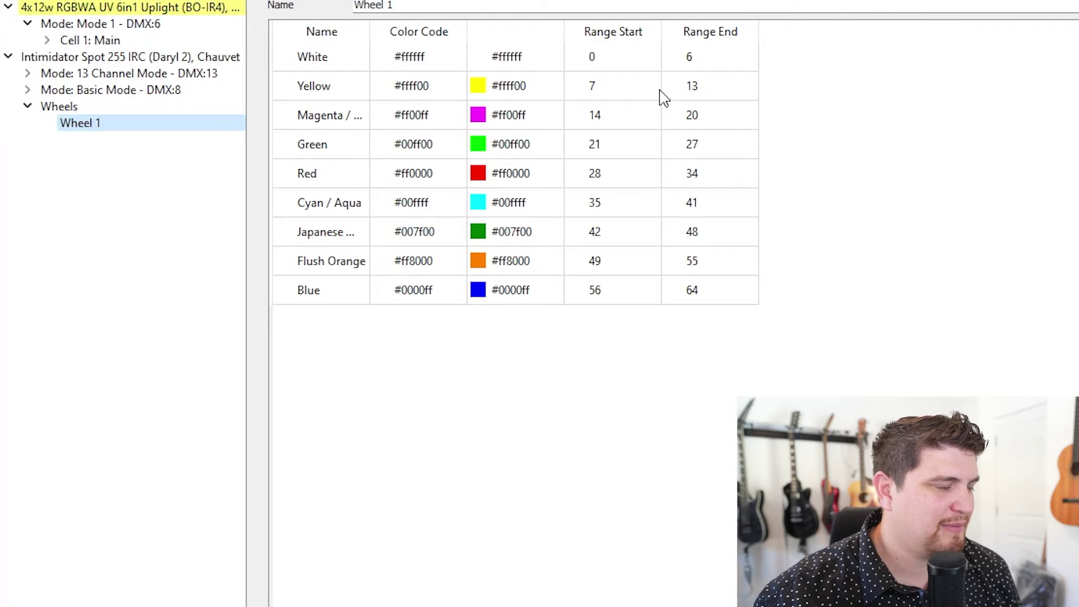
Inspect the 13-channel and 8-channel Basic Mode cell tables, then bring up the PDF manual.
double_click(65, 74)
click(45, 91)
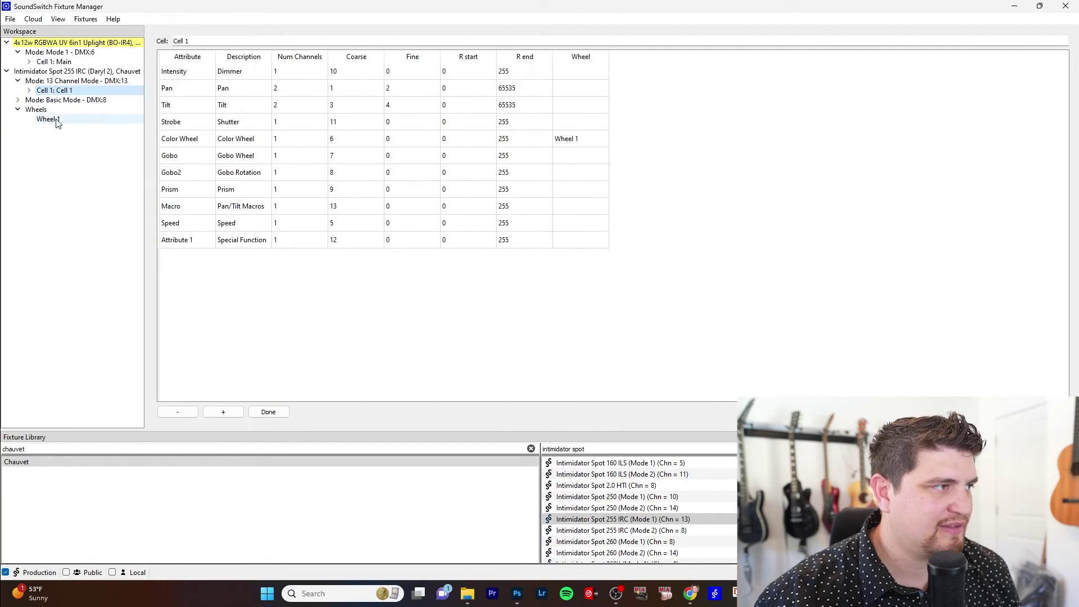
click(17, 100)
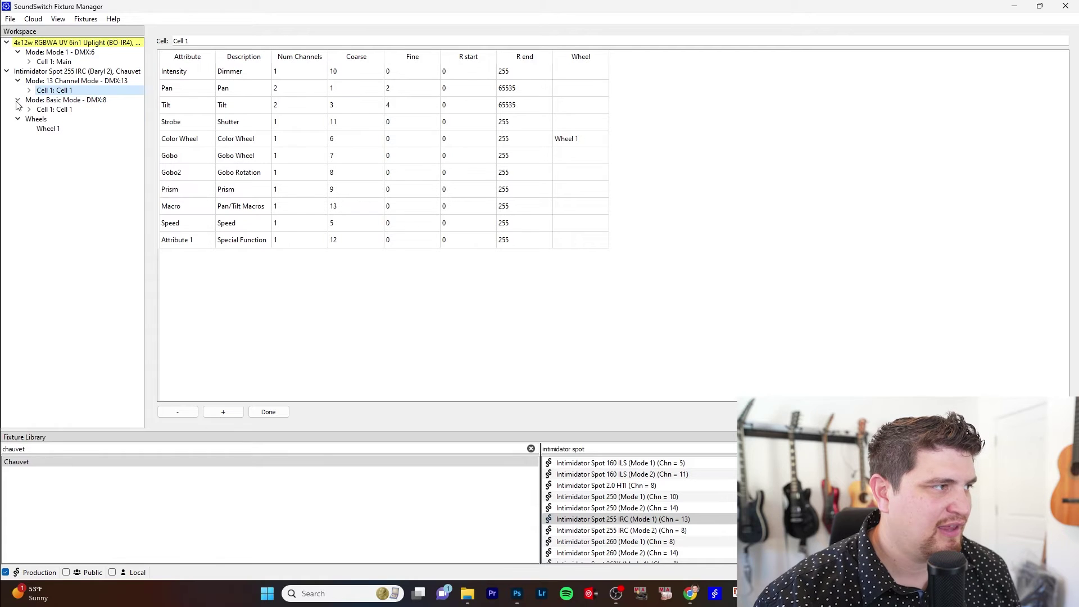
click(47, 112)
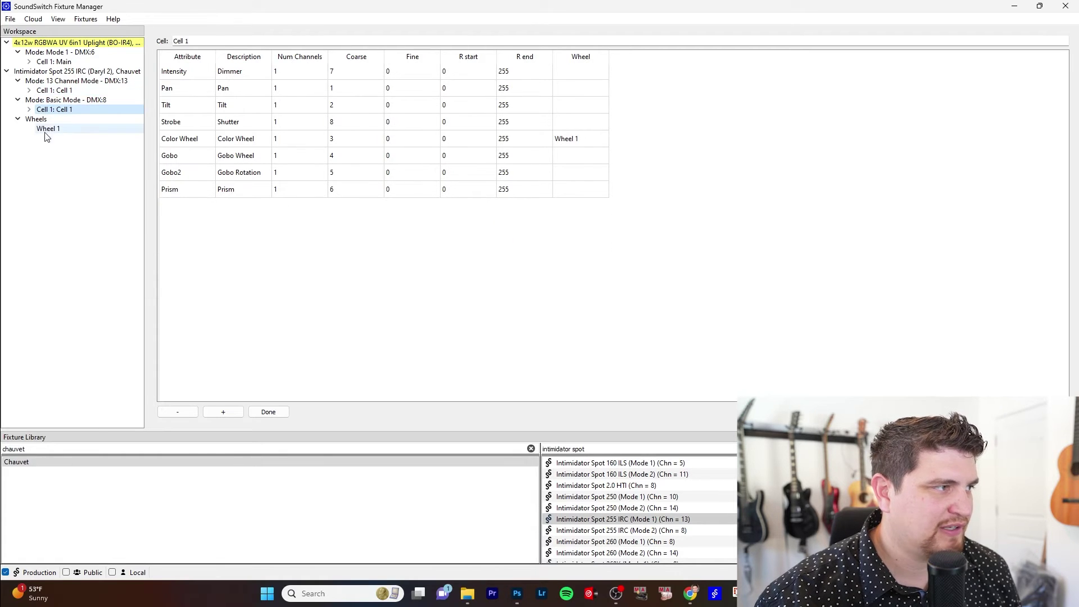
click(65, 91)
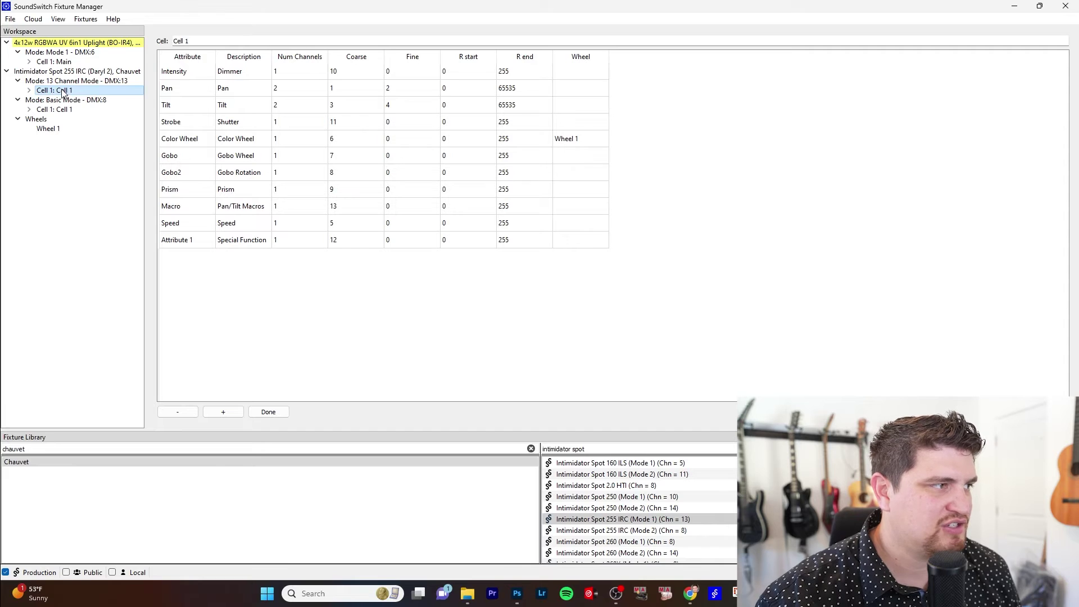
key(alt+Tab)
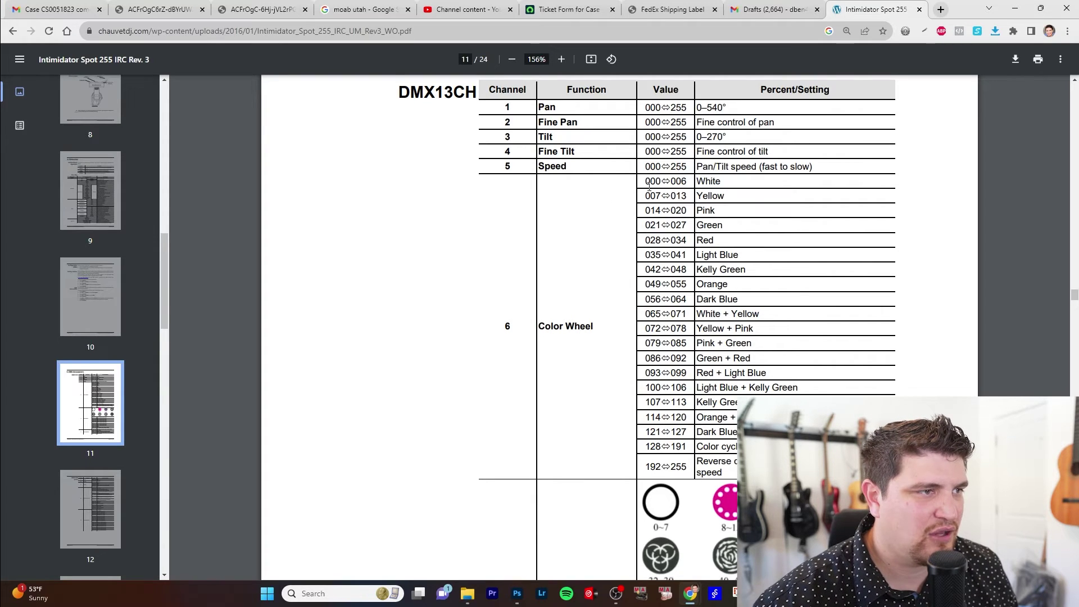
Highlight the manual's White 000–006 and Yellow + Pink 072–078 colour wheel ranges for comparison.
drag(644, 181, 689, 195)
click(652, 223)
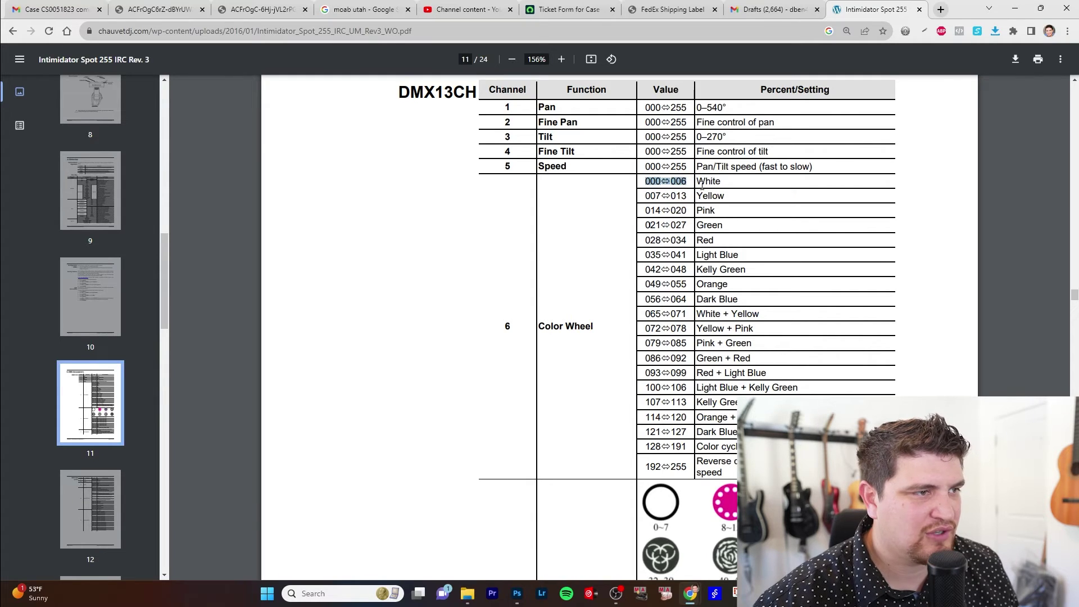
click(712, 199)
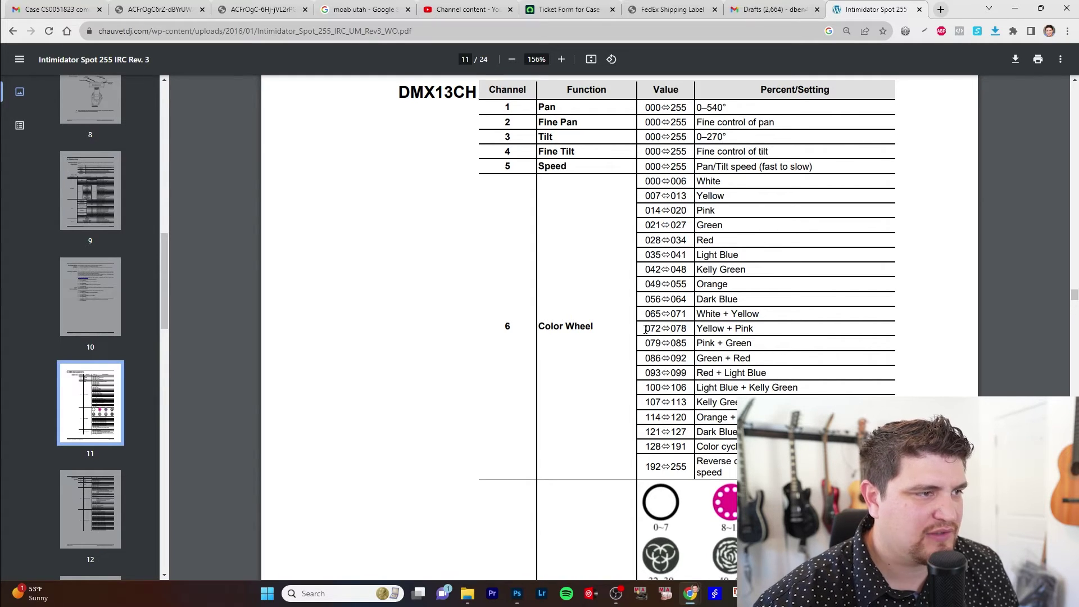
drag(645, 329, 686, 360)
click(714, 323)
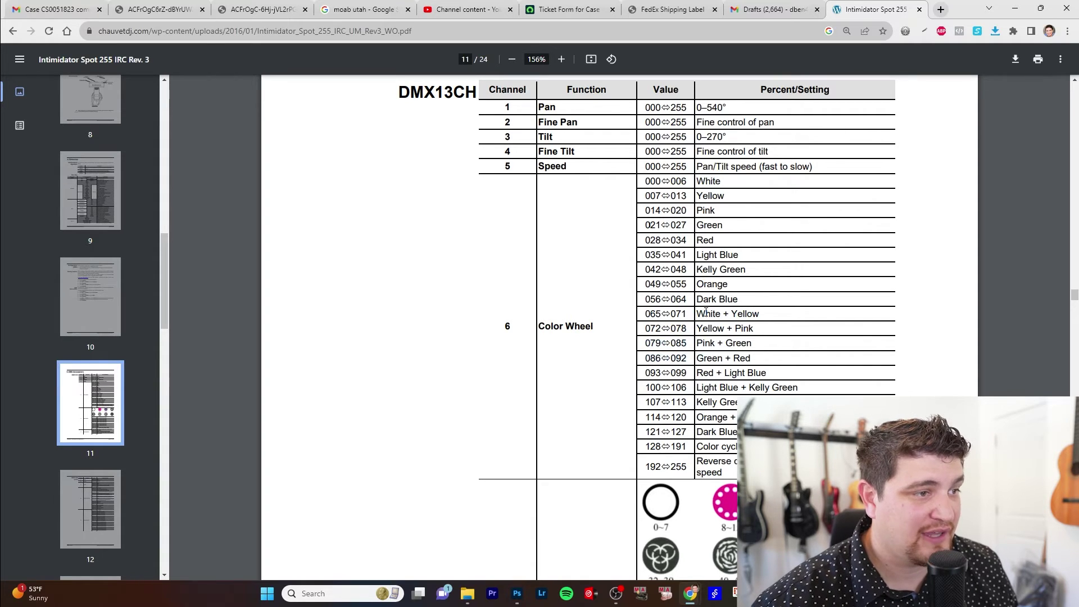
key(alt+Tab)
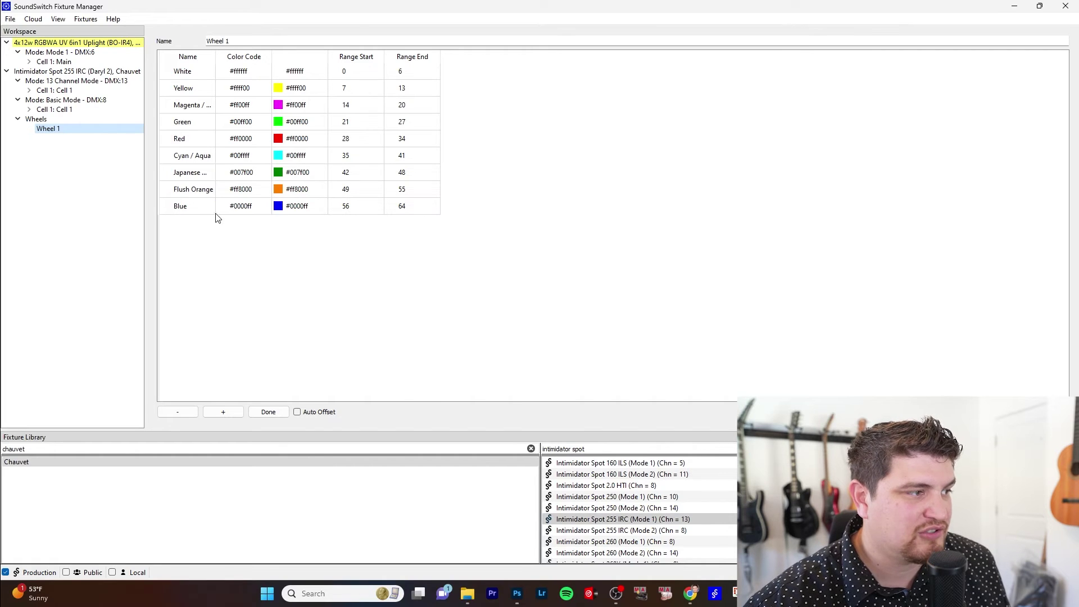
Adjust the White/Yellow slot colour in Wheel 1 and run Check Fixture on the Intimidator profile.
key(alt+Tab)
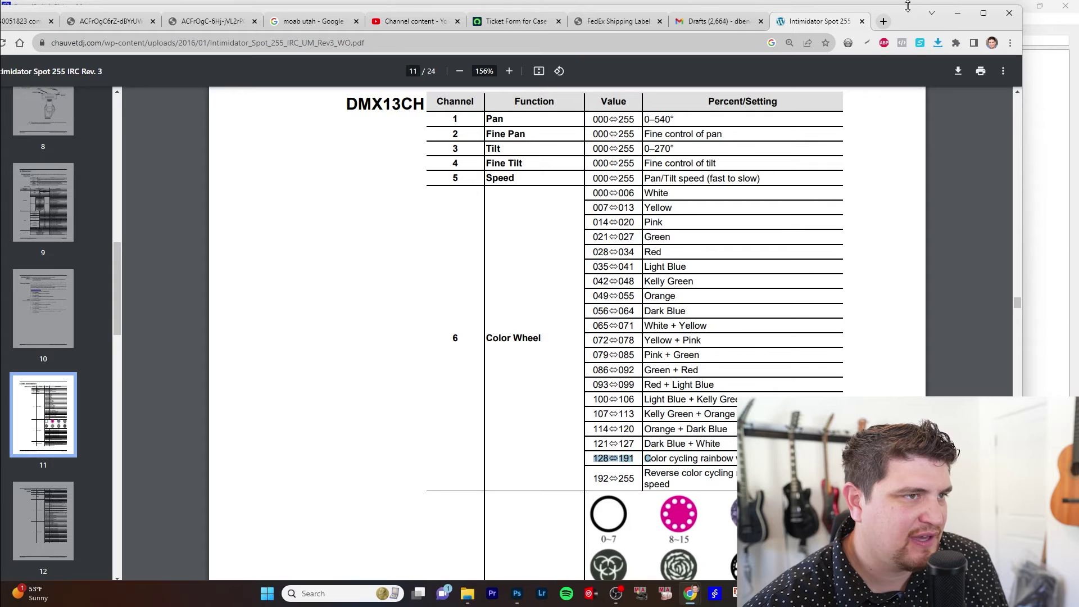
click(957, 13)
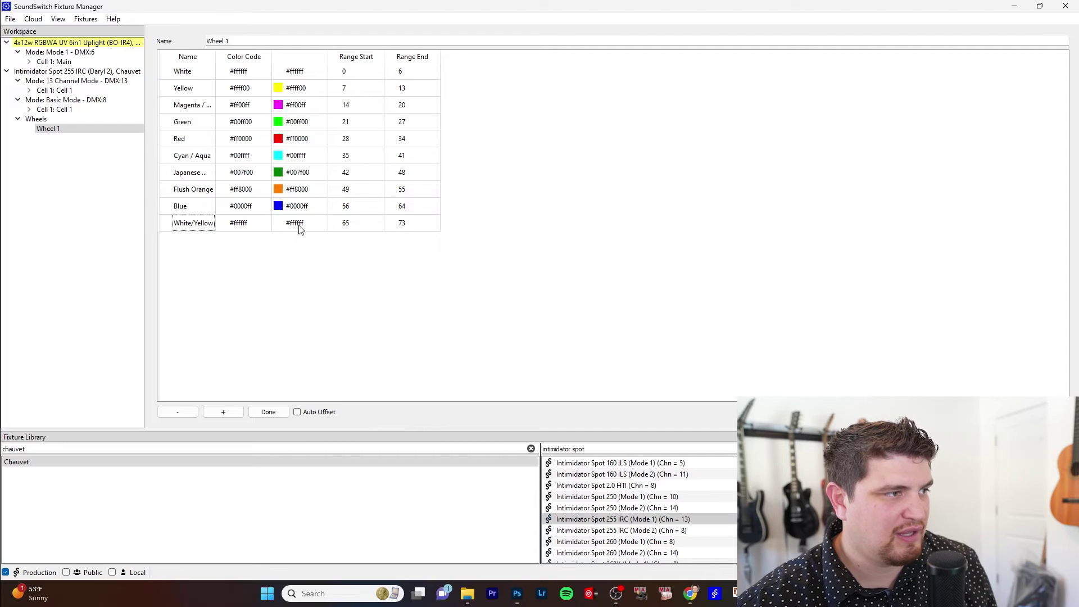
double_click(303, 224)
click(668, 306)
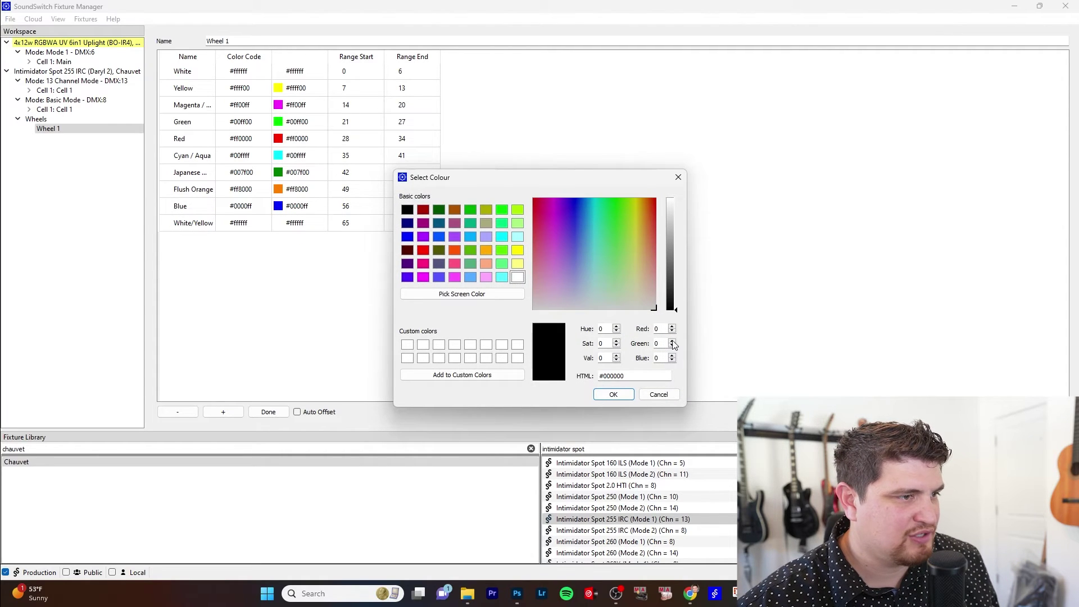
click(611, 394)
click(85, 19)
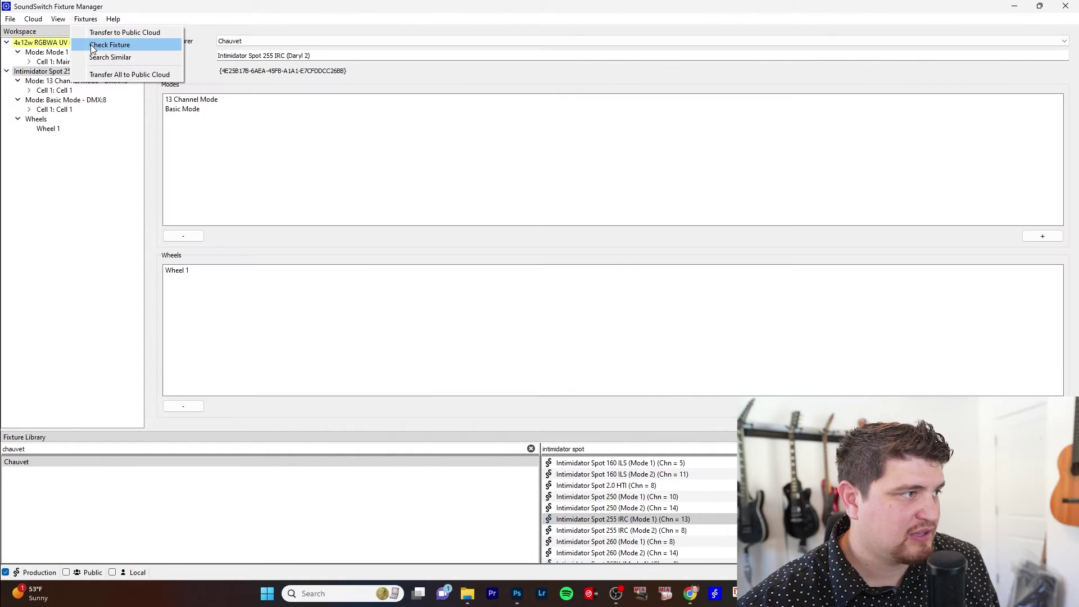
click(92, 46)
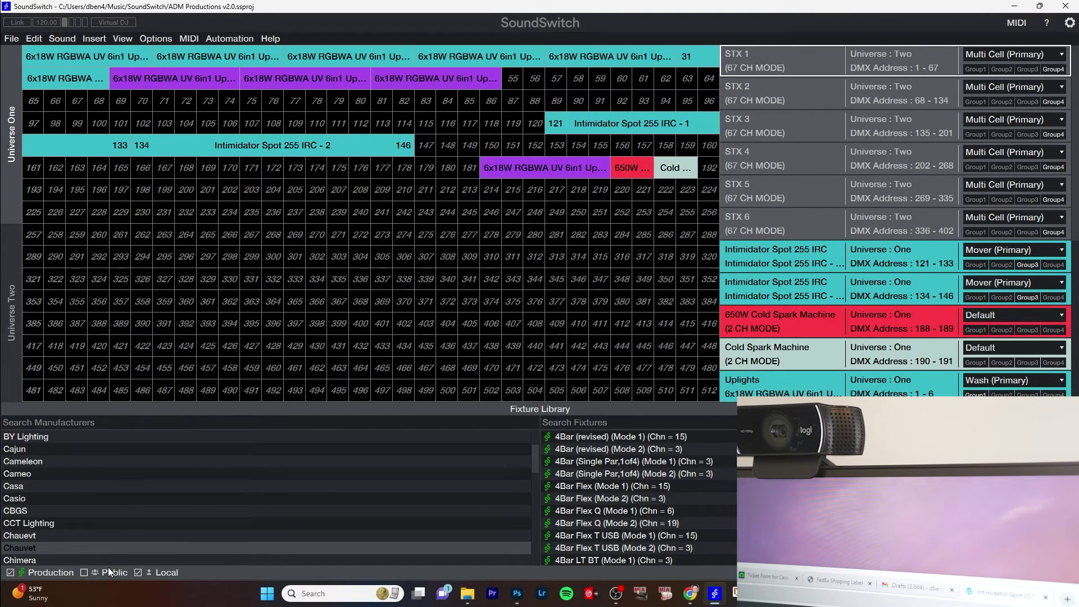
Show only local profiles and patch the custom Intimidator Spot into Universe One at address 55.
click(10, 572)
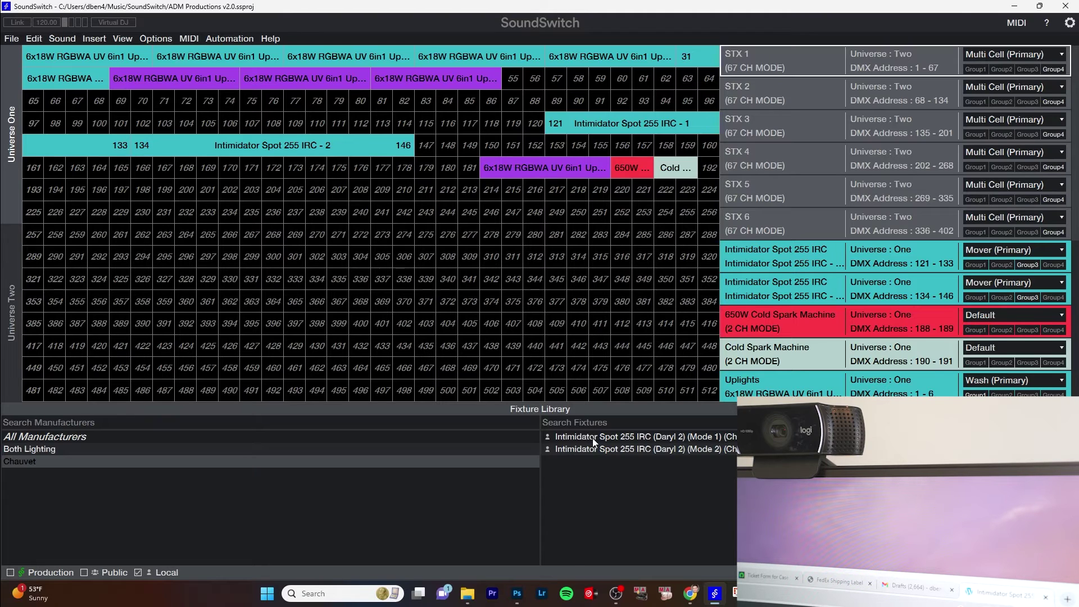
drag(593, 437, 503, 78)
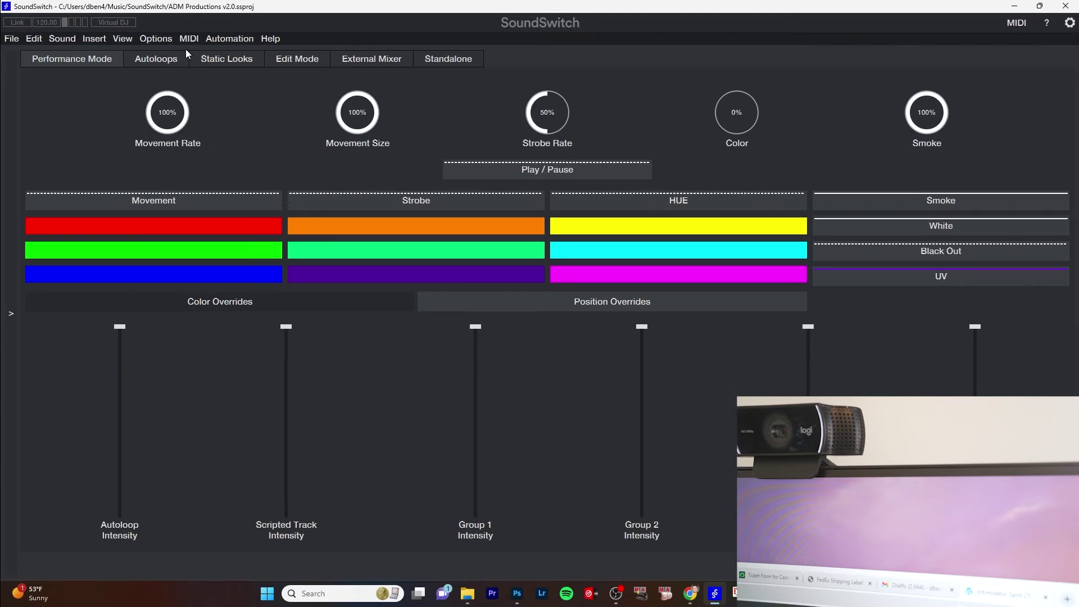
click(225, 60)
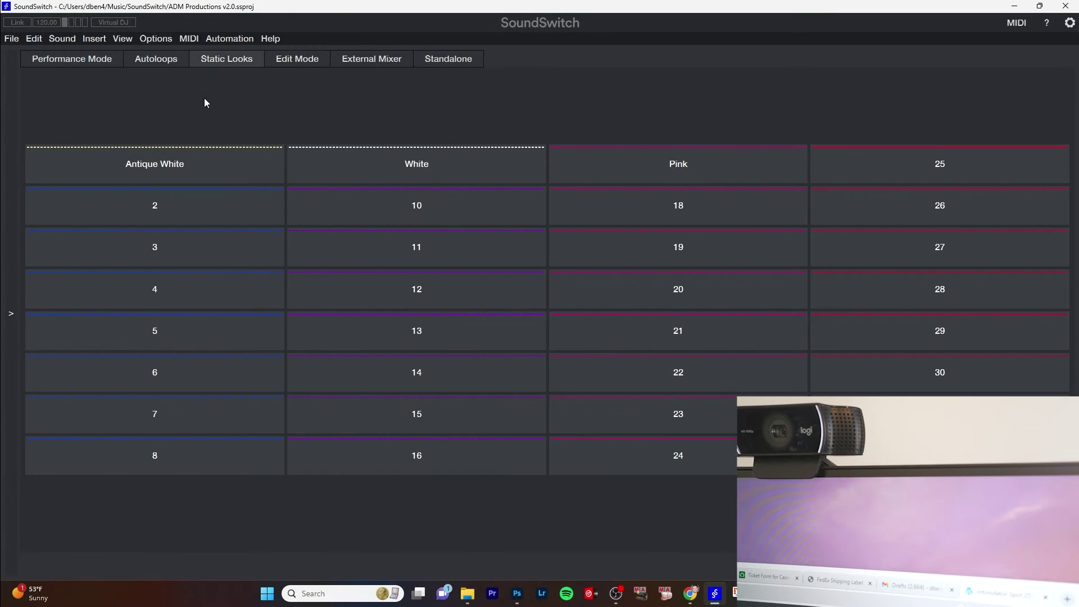
Edit static look 2 to include fixture 55 at full intensity.
right_click(160, 211)
click(181, 247)
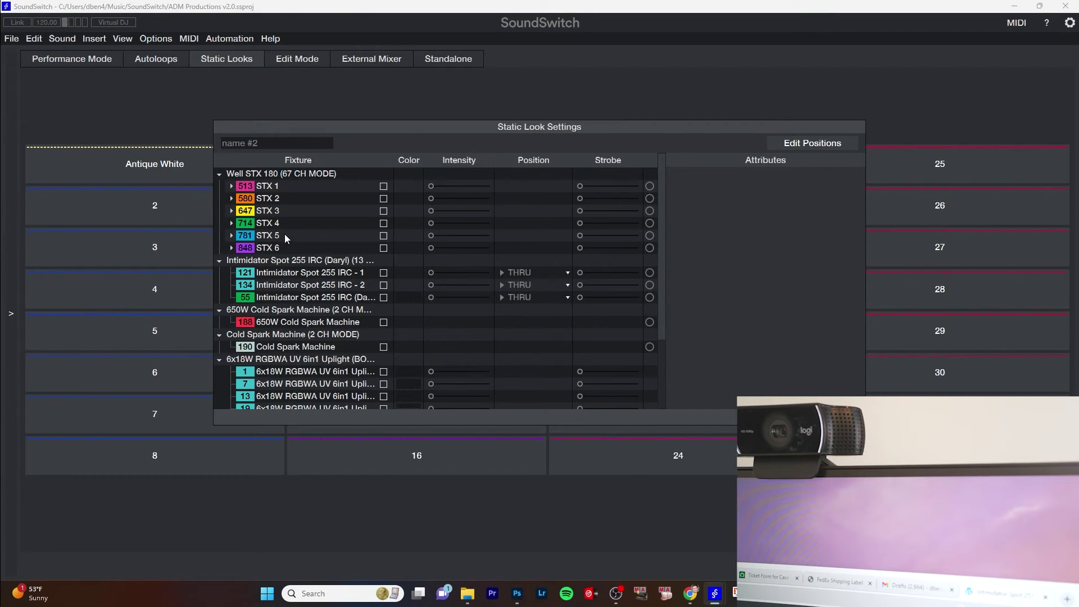
scroll(281, 259, down, 3)
scroll(267, 309, up, 3)
click(384, 297)
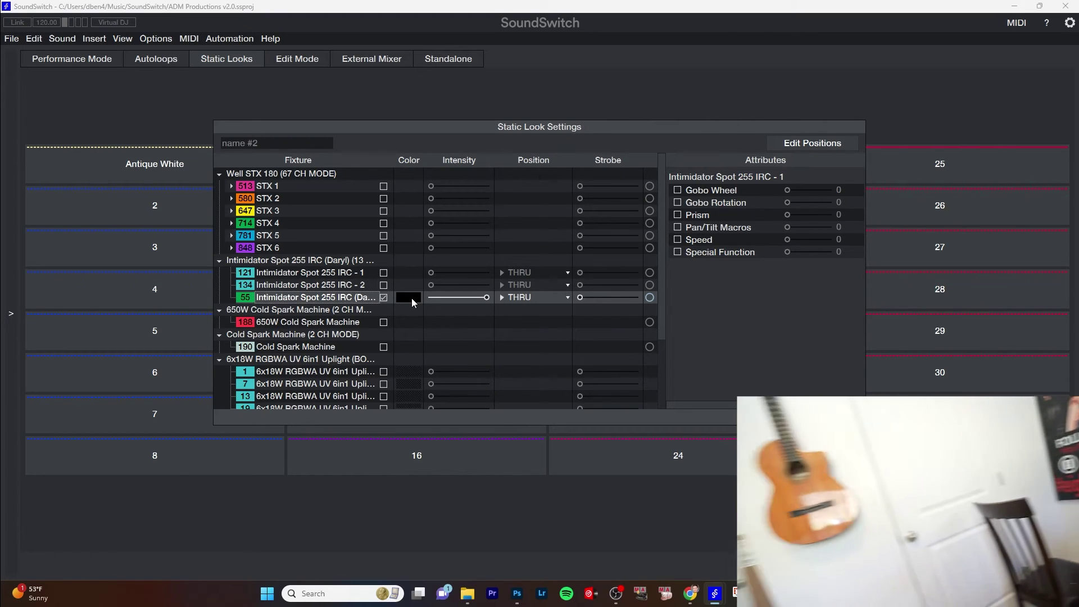
click(410, 297)
Try black and grey shades in the Color Picker, then settle on a dark red for fixture 55.
drag(524, 364, 527, 312)
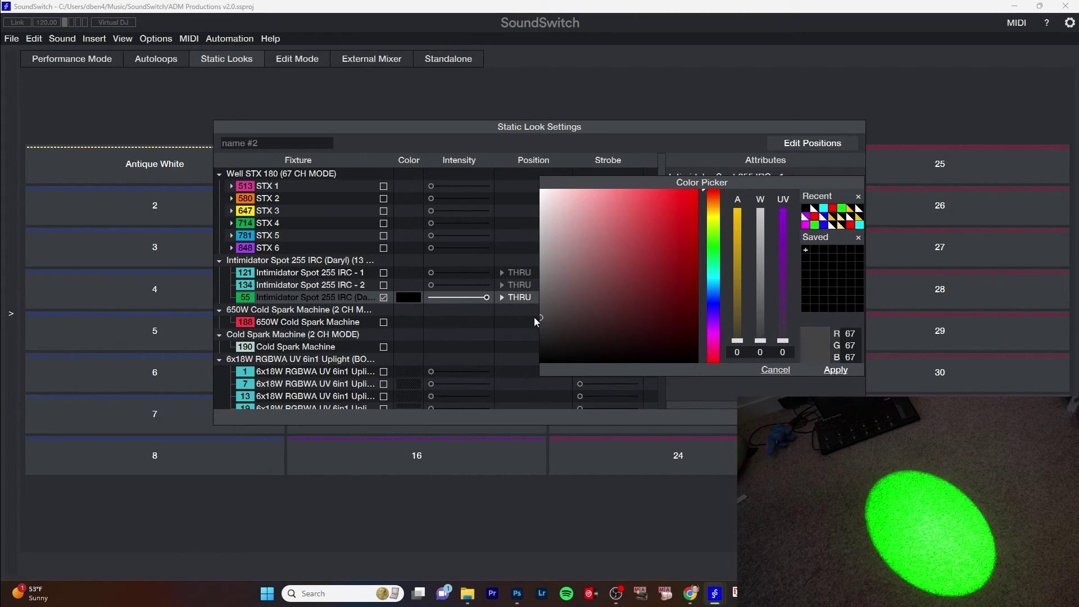
drag(528, 310, 531, 370)
drag(442, 368, 428, 282)
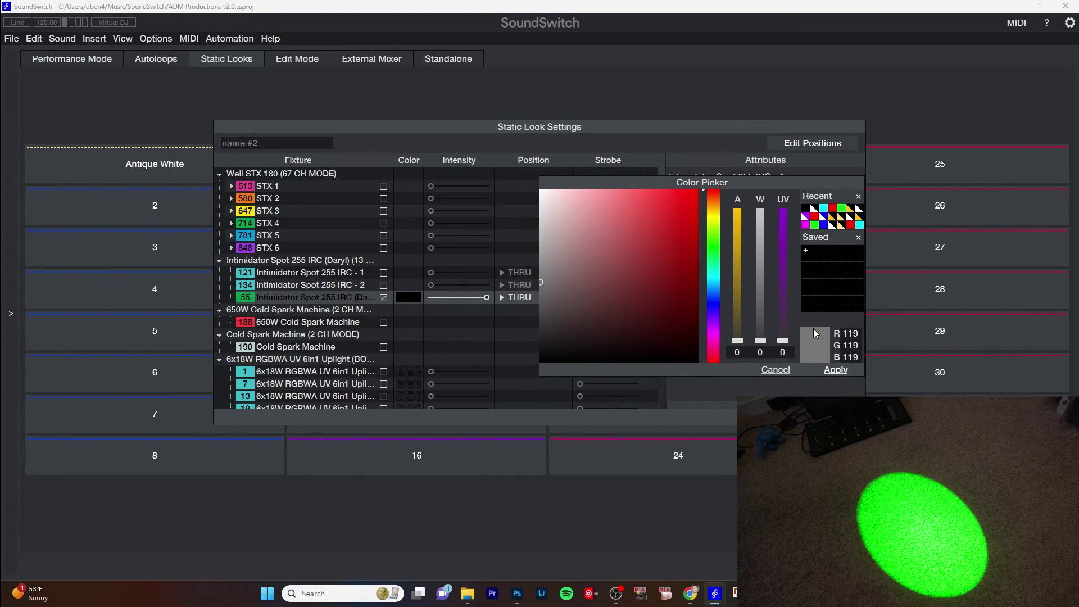
click(850, 334)
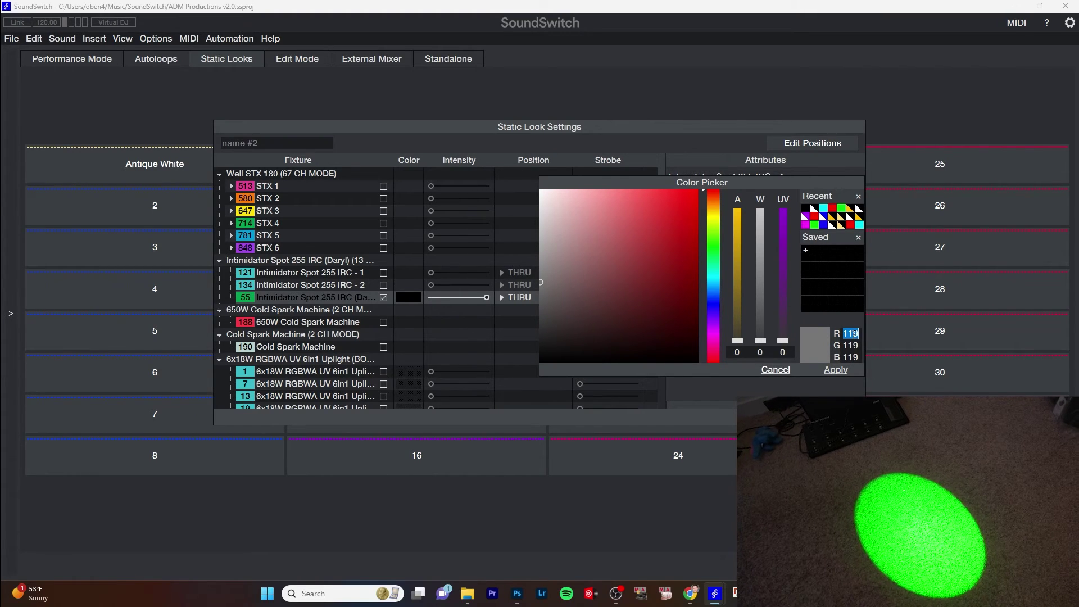
click(621, 344)
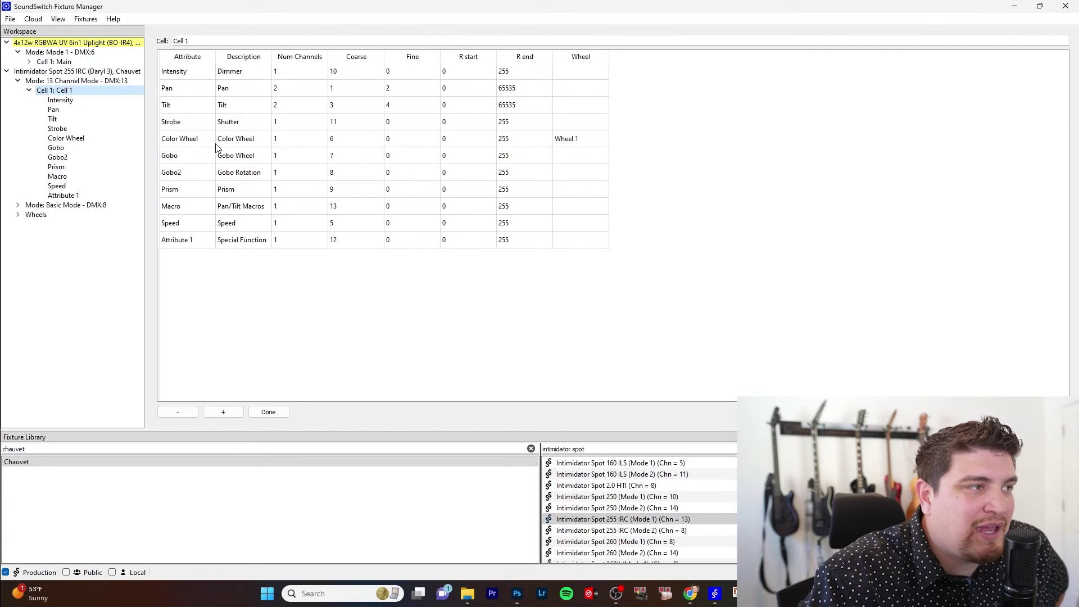
click(215, 144)
click(208, 145)
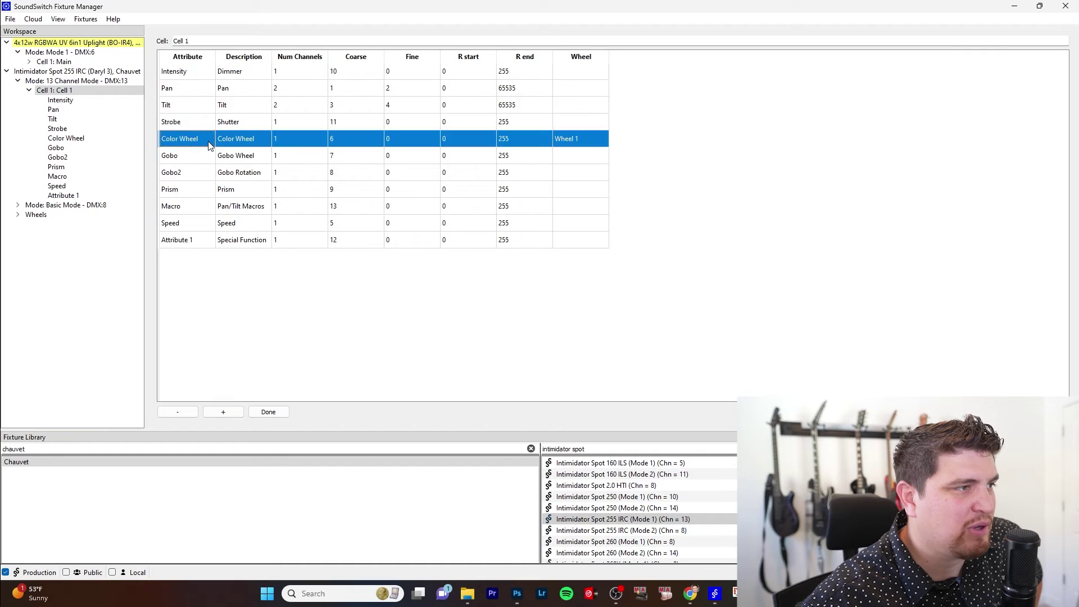
click(208, 145)
click(210, 140)
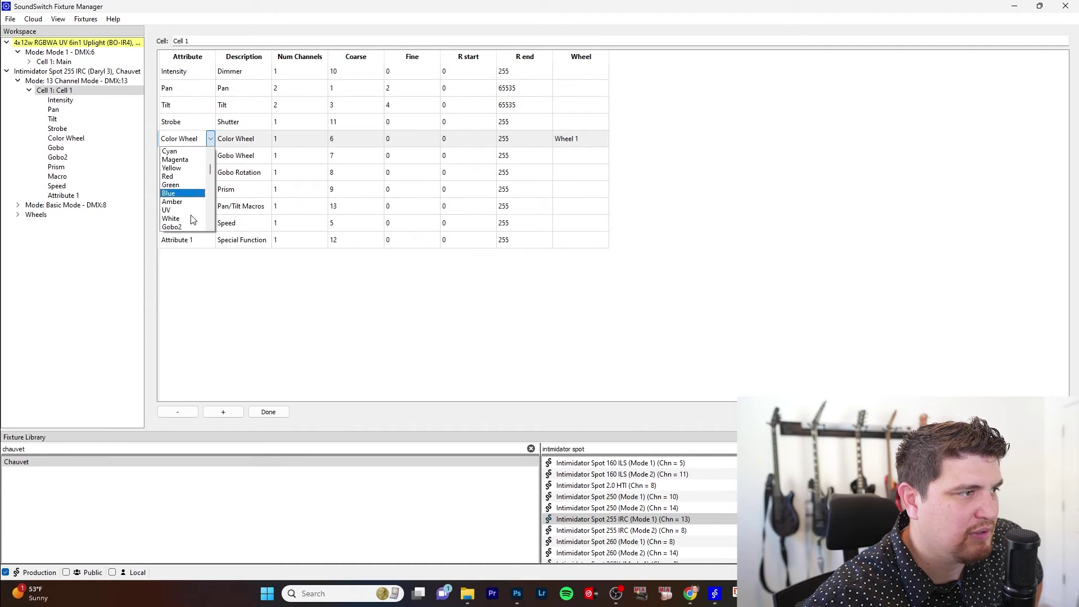
scroll(191, 186, down, 5)
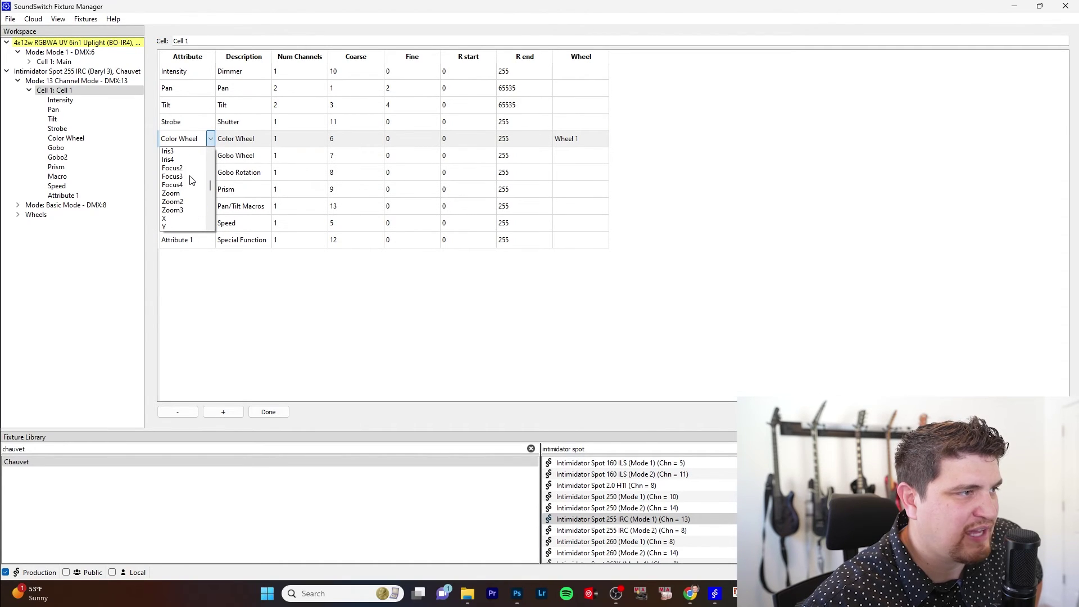
scroll(192, 180, down, 5)
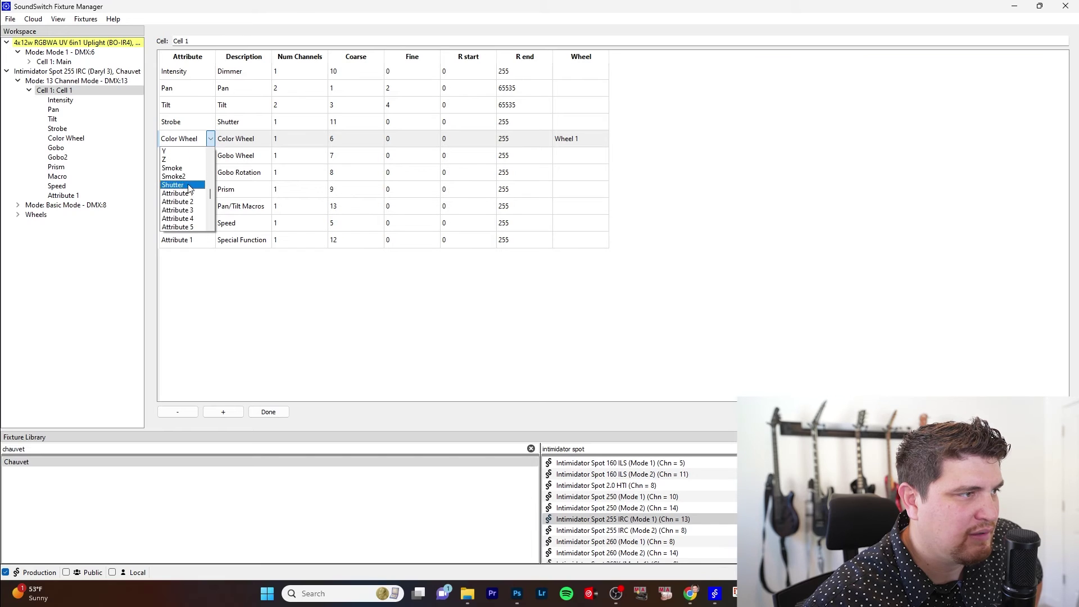
click(190, 186)
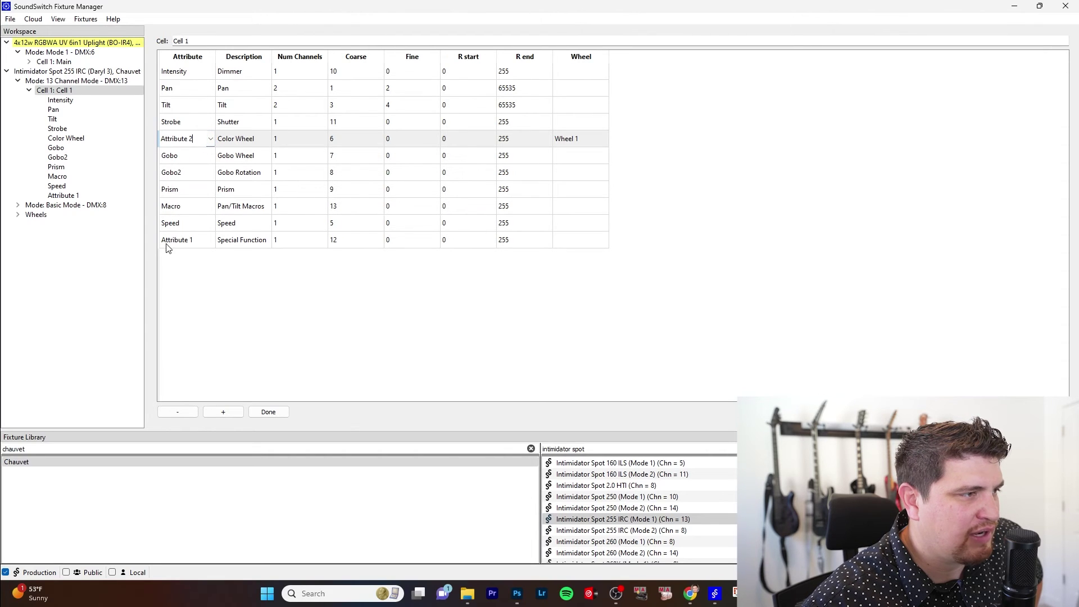
click(223, 260)
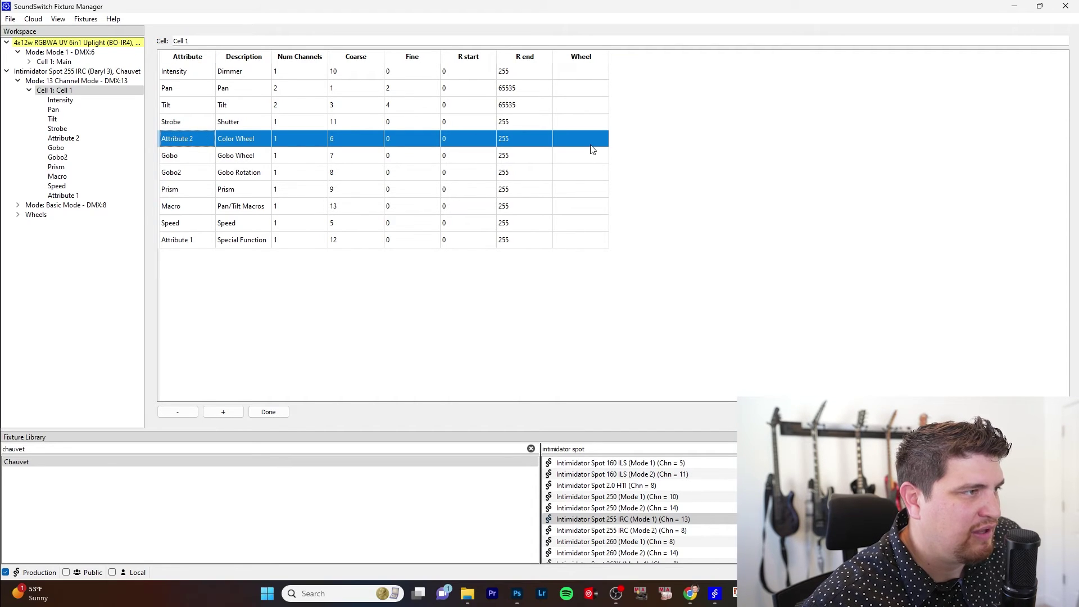
click(107, 72)
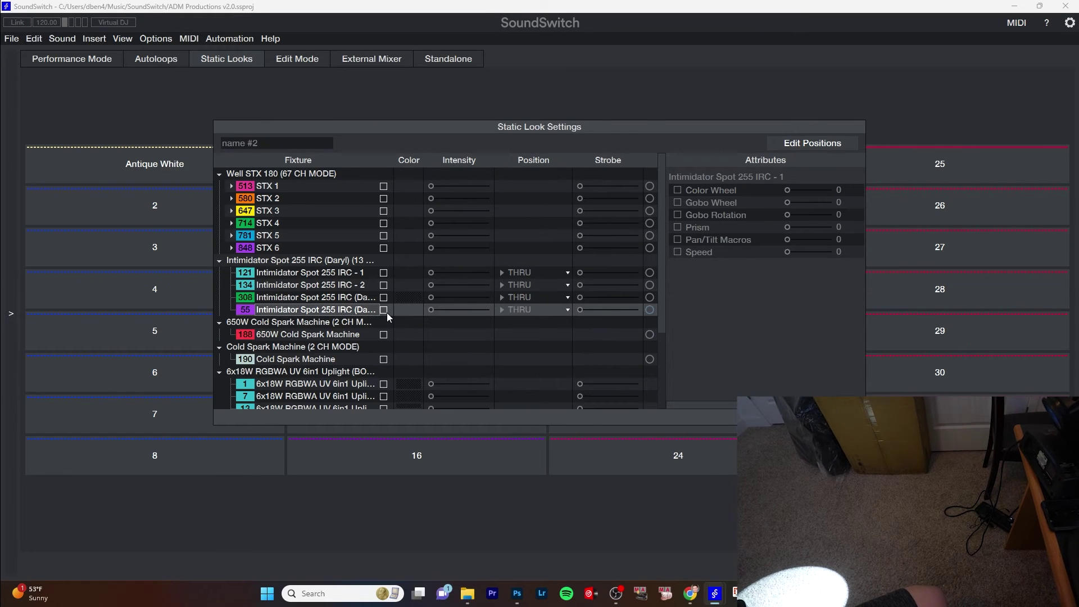
Include fixture 55 in static look 2, adjust its intensity, and check the manual's White colour-wheel range.
click(383, 310)
drag(430, 310, 548, 305)
key(alt+Tab)
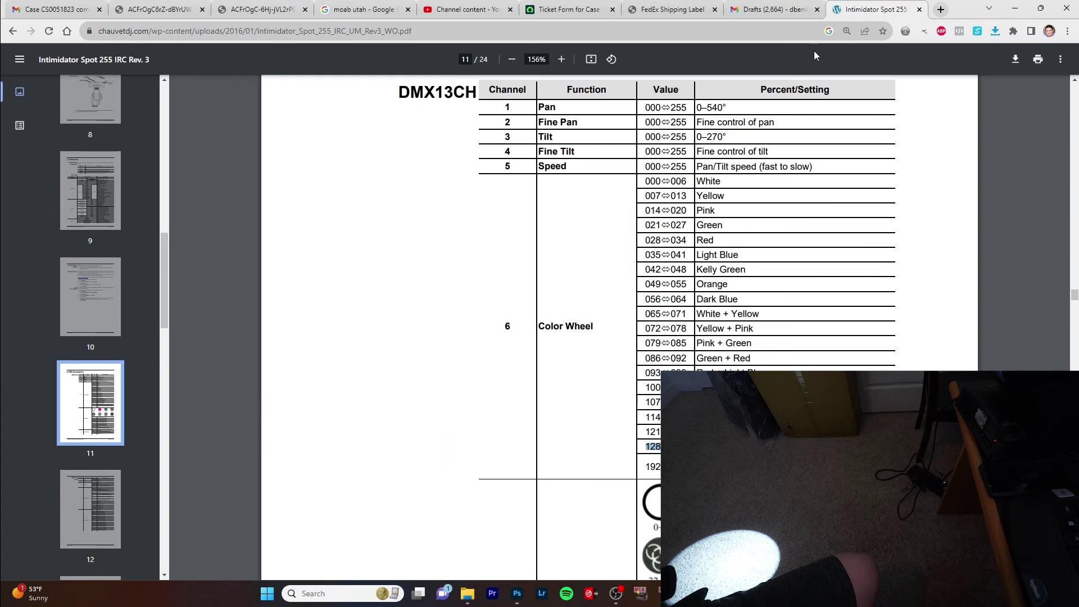
triple_click(649, 181)
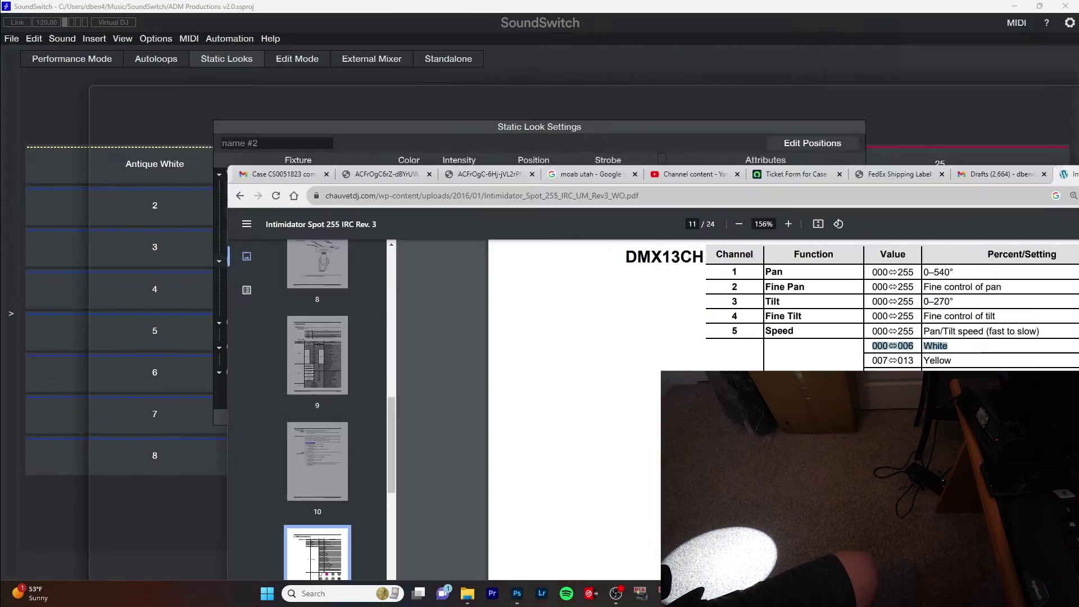
click(1015, 7)
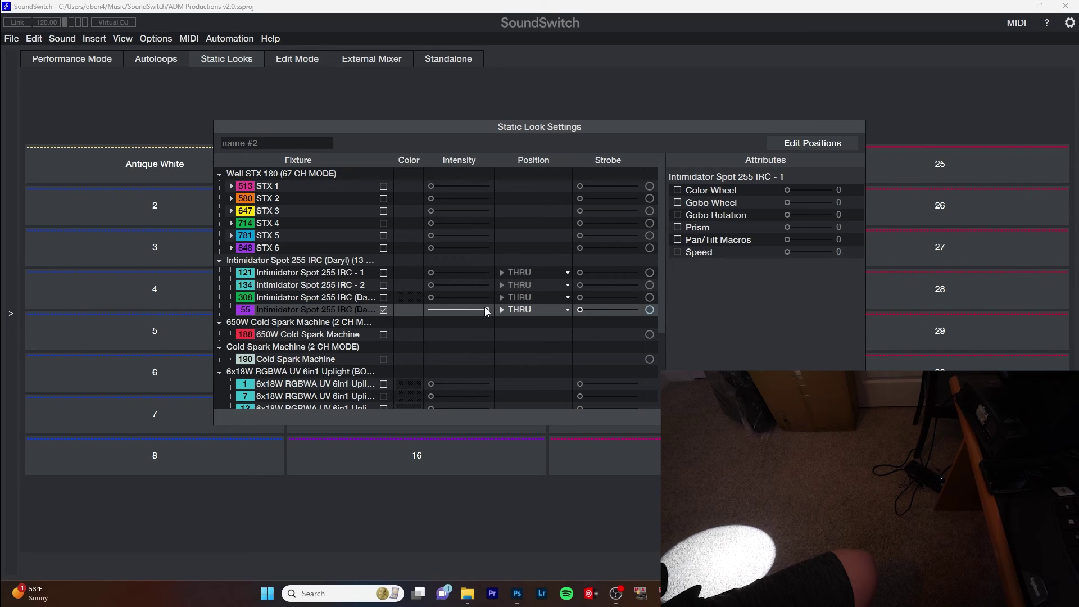
mouse_move(487, 311)
mouse_down()
mouse_move(392, 312)
mouse_move(494, 310)
mouse_up()
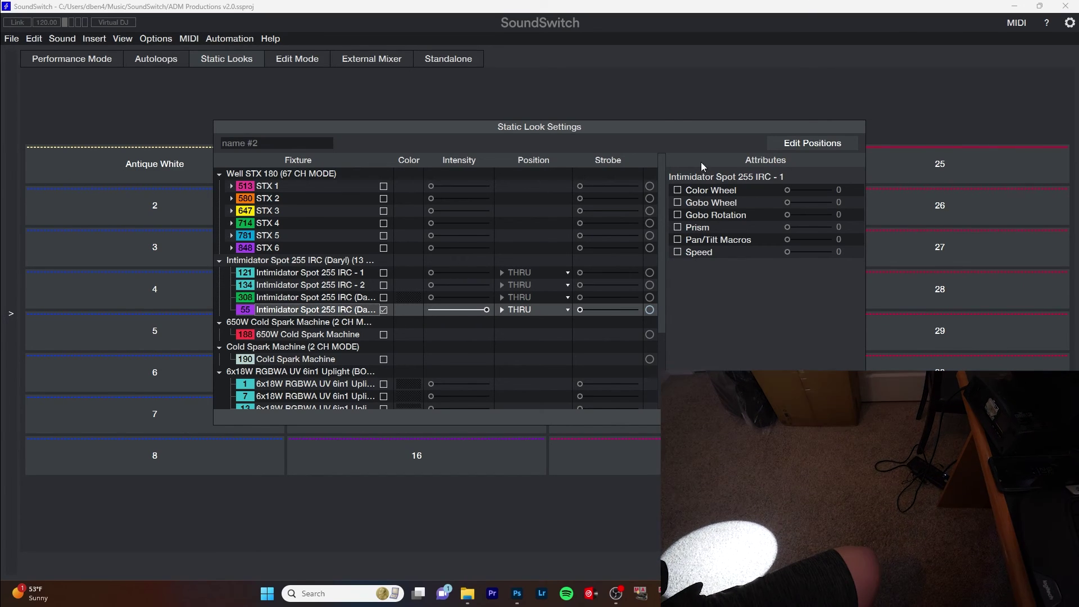
Enable the spot's Color Wheel attribute and raise it to 255.
click(677, 190)
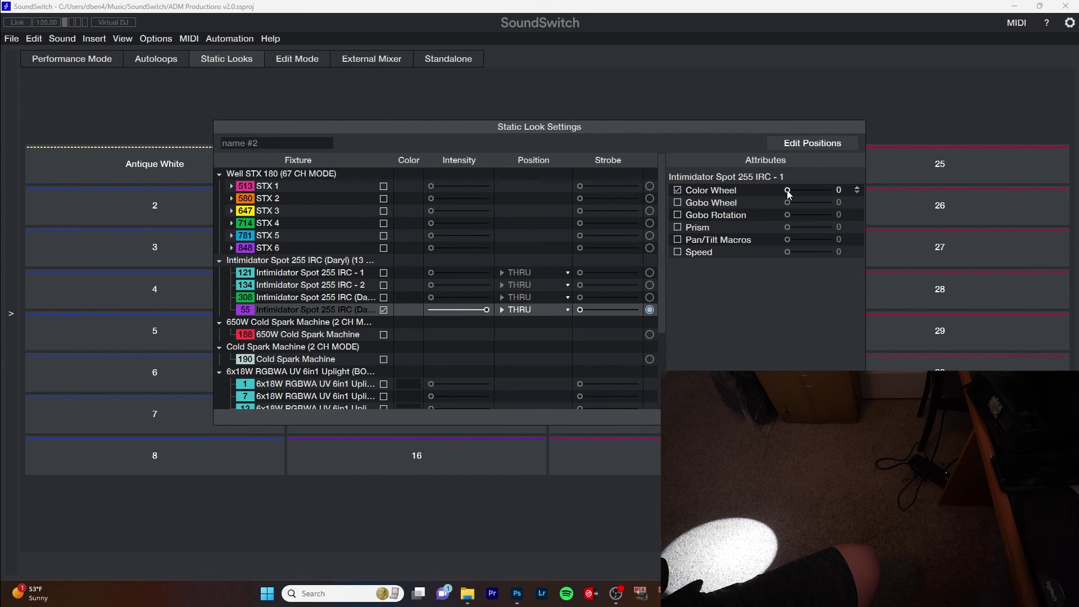
drag(787, 191, 816, 192)
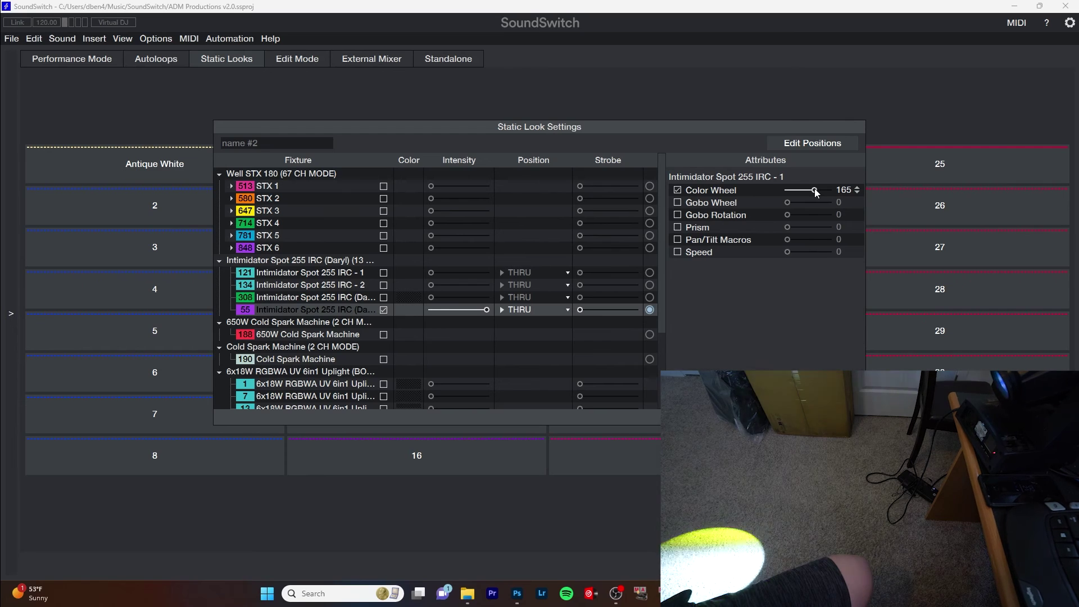
drag(816, 193, 833, 192)
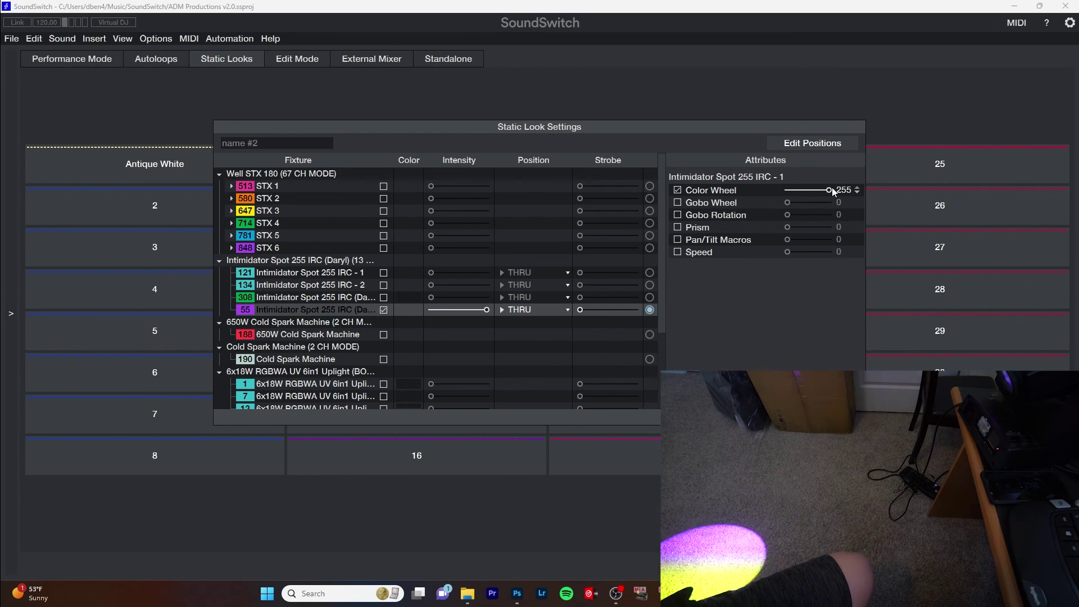